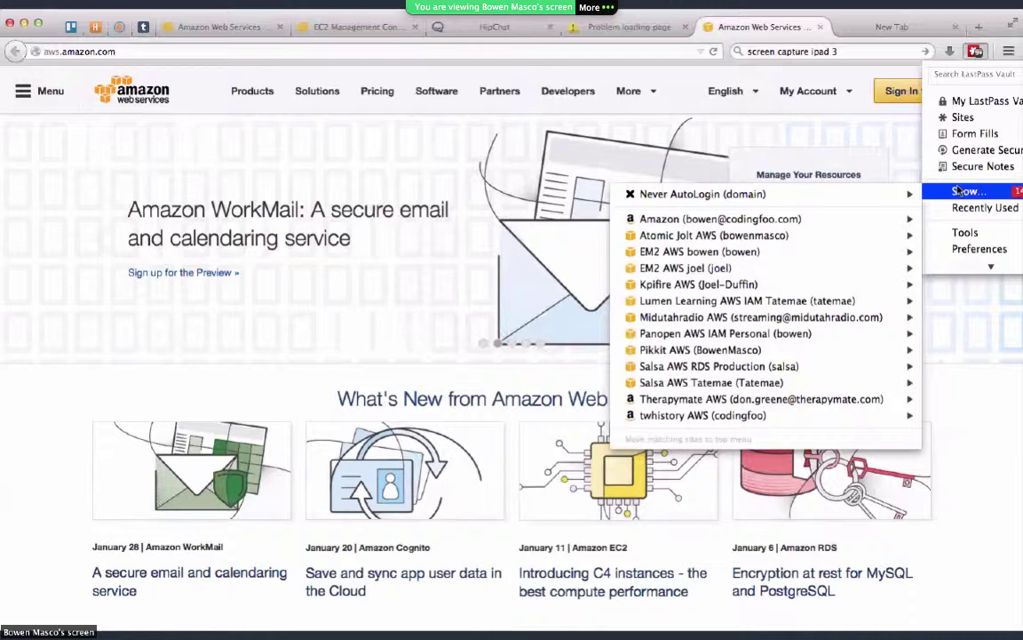
Go from LastPass to the saved AWS login's sign-in page in a new tab
mouse_move(822, 235)
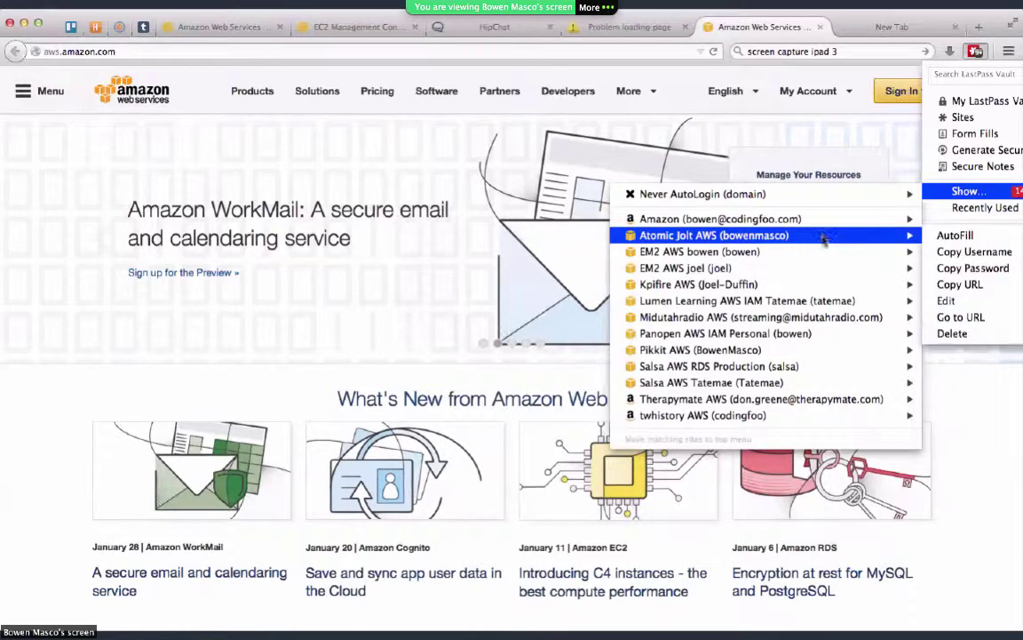
click(973, 318)
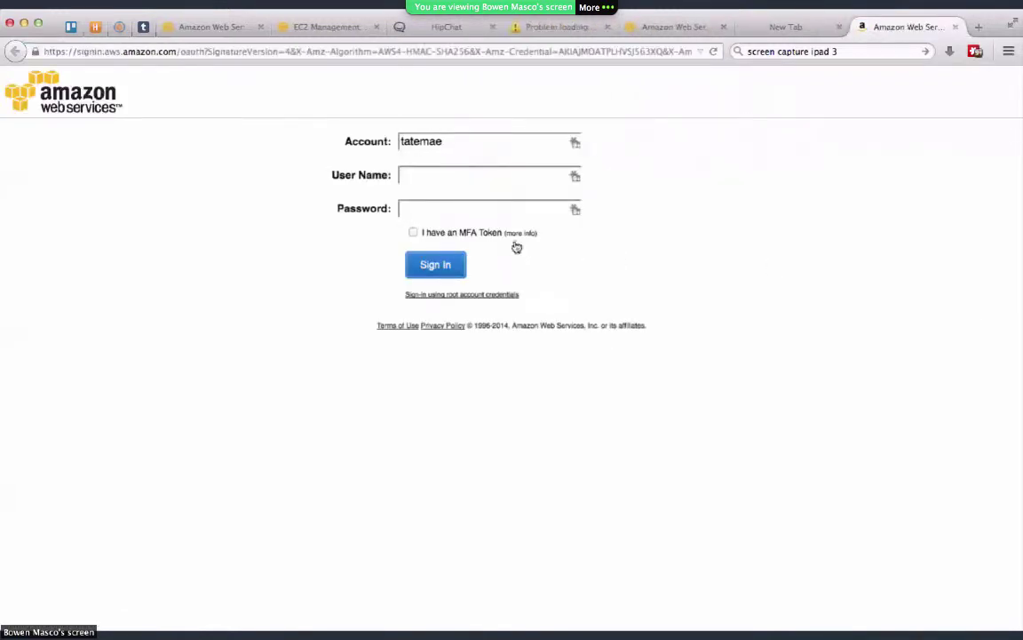
Sign in to the AWS console with the saved username and password plus the MFA token code
click(485, 233)
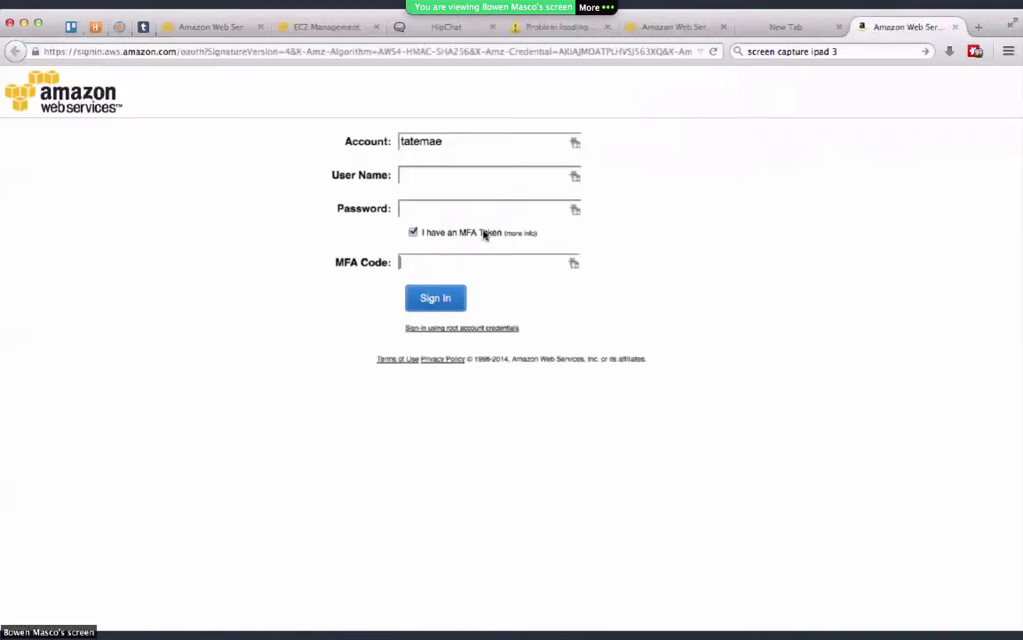
click(575, 176)
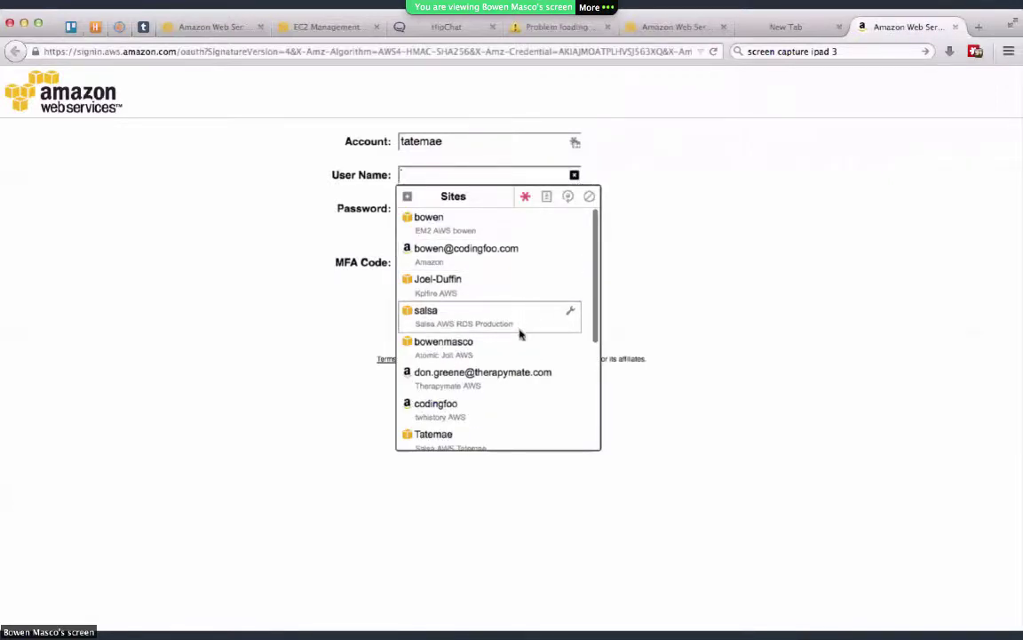
click(504, 356)
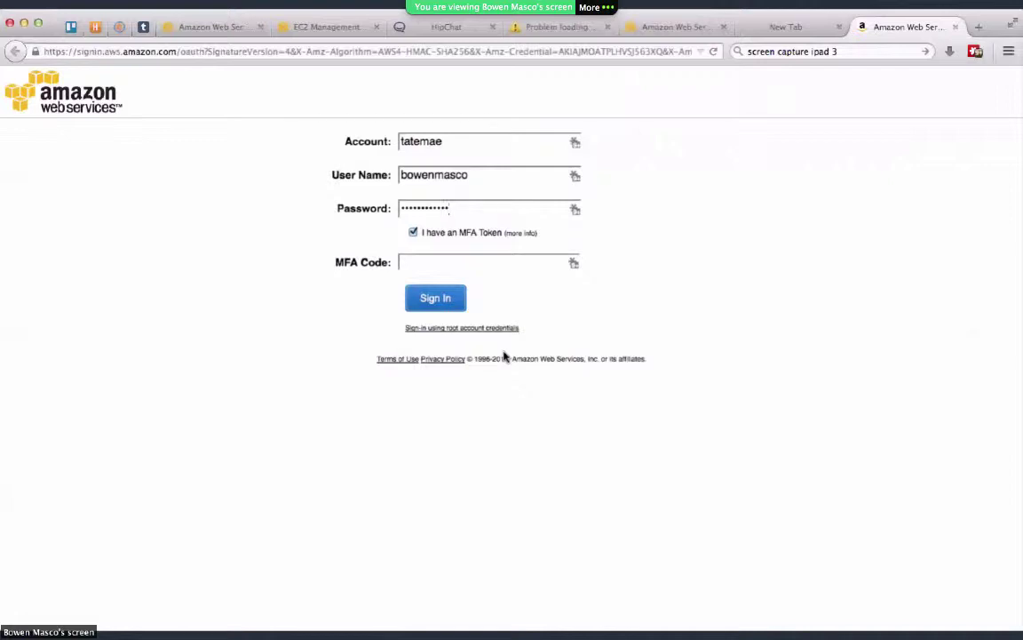
click(460, 255)
click(437, 302)
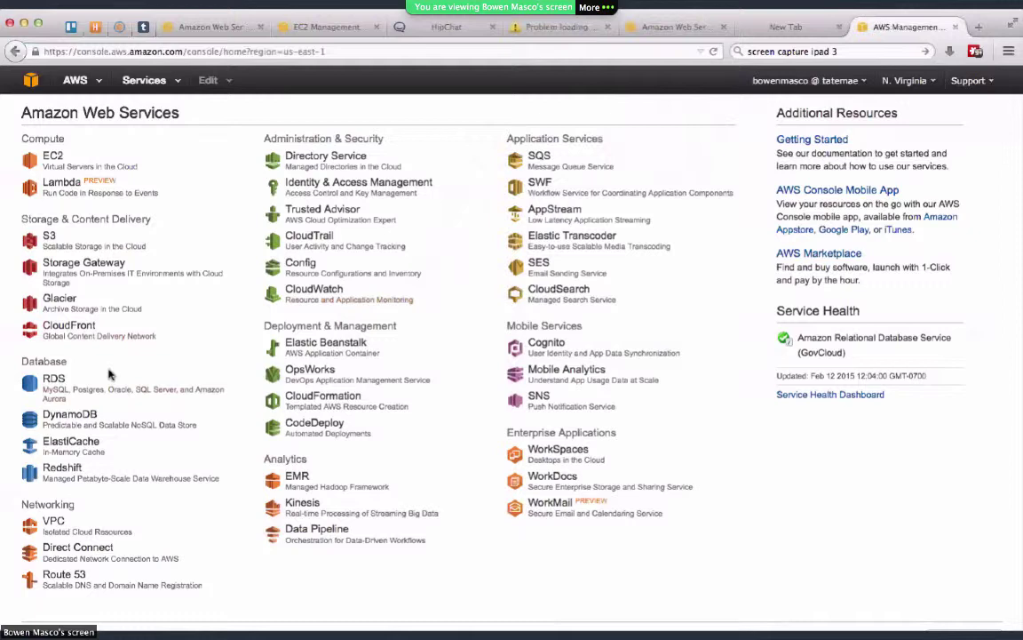
Open RDS and show its DB Instances list, which is empty in N. Virginia
click(67, 384)
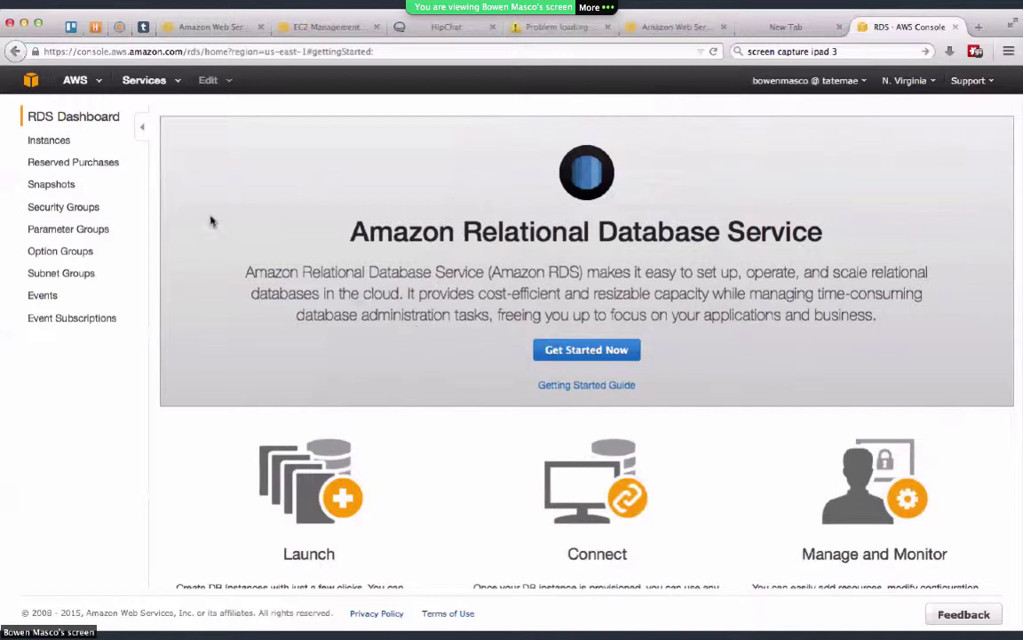
click(84, 152)
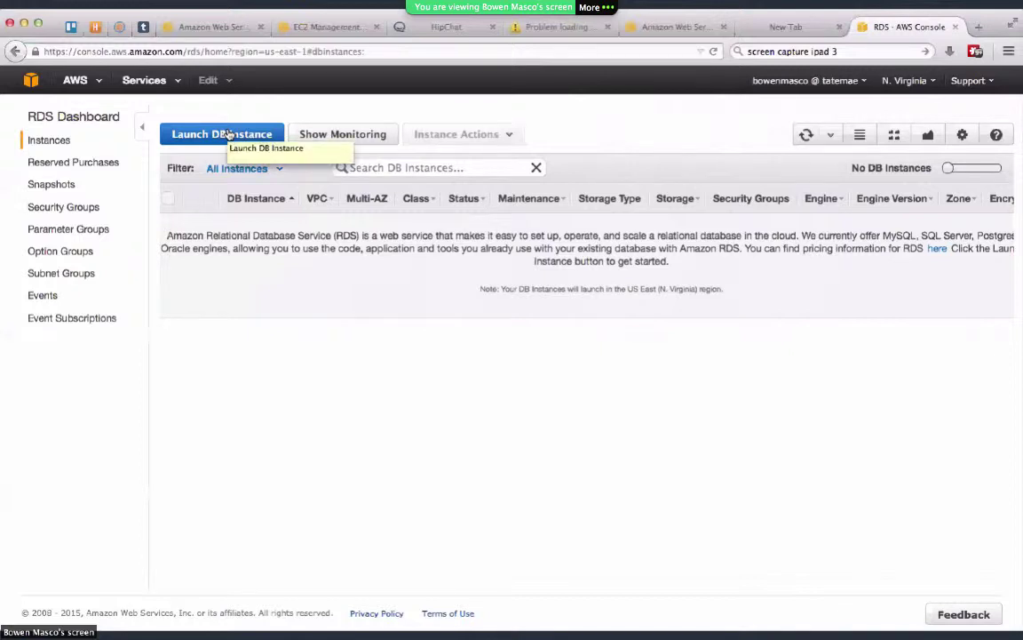
Launch a new DB instance and choose the PostgreSQL engine after comparing the other engines
click(229, 133)
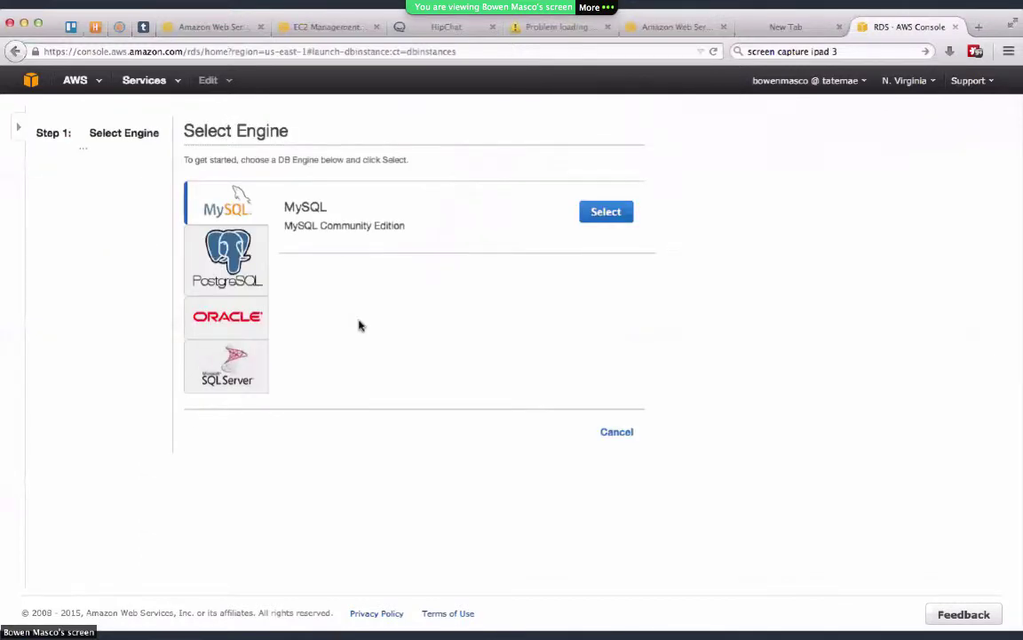
click(237, 269)
click(239, 332)
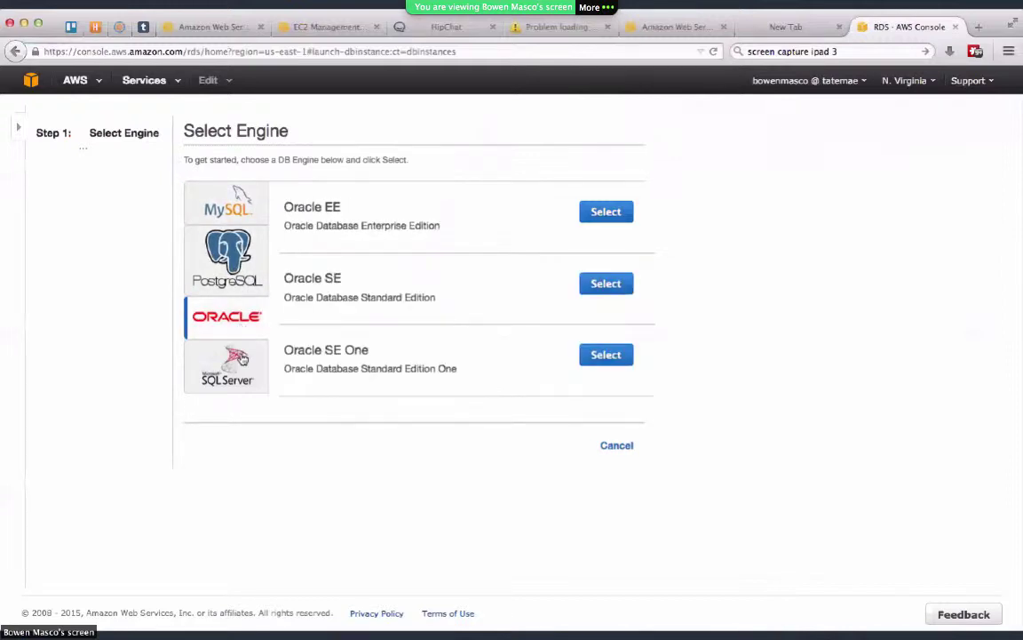
click(240, 360)
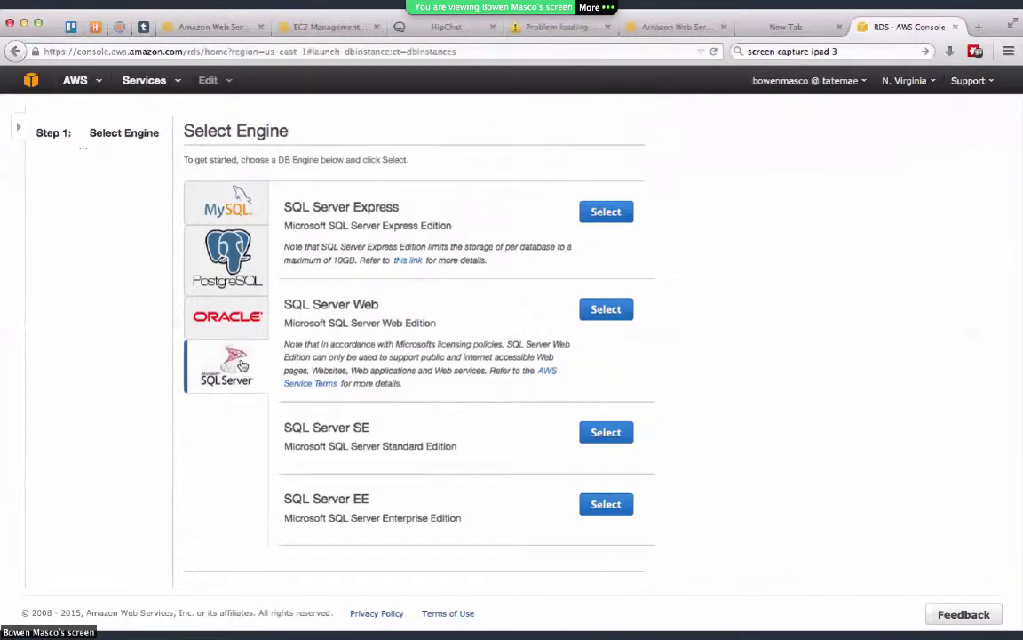
click(233, 197)
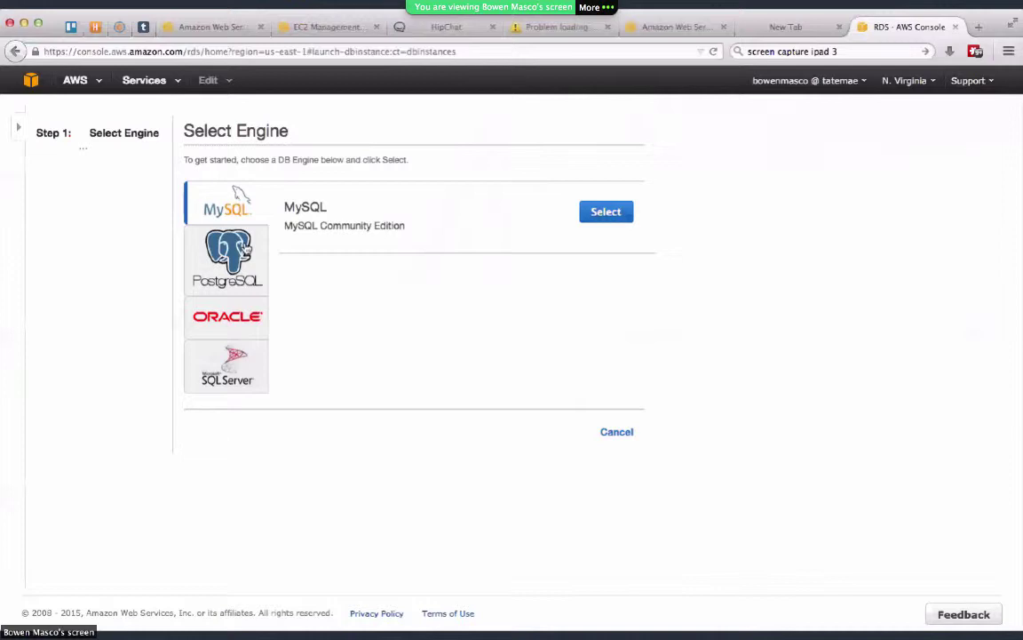
click(220, 232)
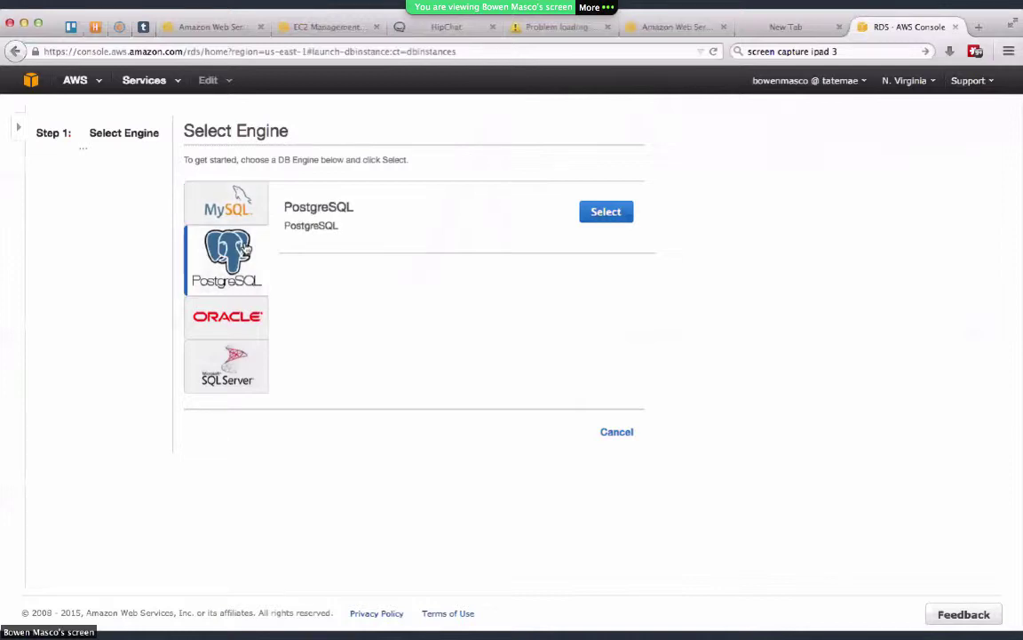
click(605, 213)
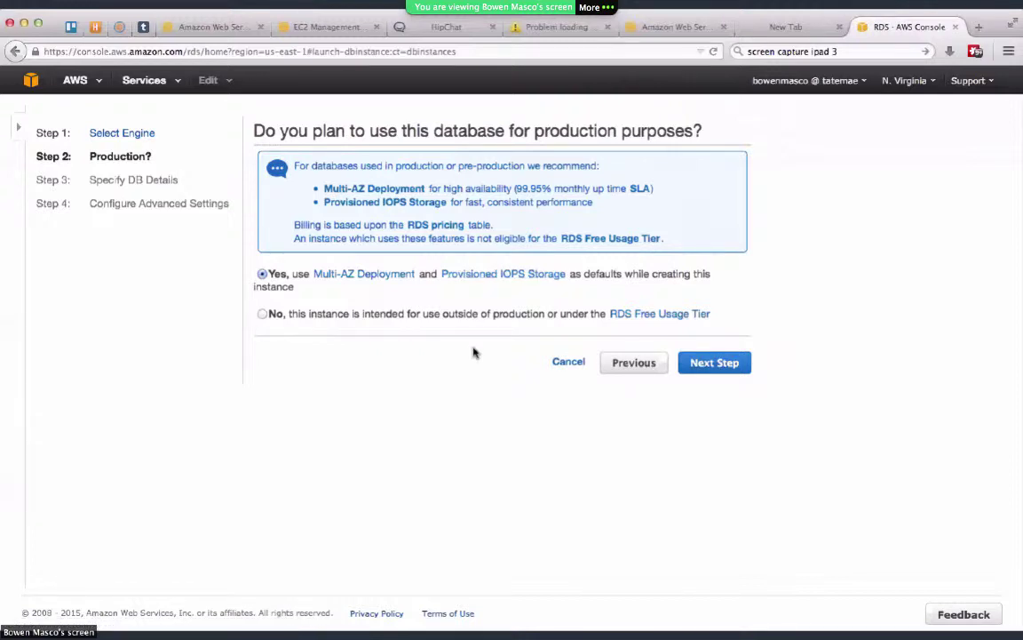
Accept the production defaults, keeping engine version 9.3.5 and instance class db.m3.xlarge
click(727, 366)
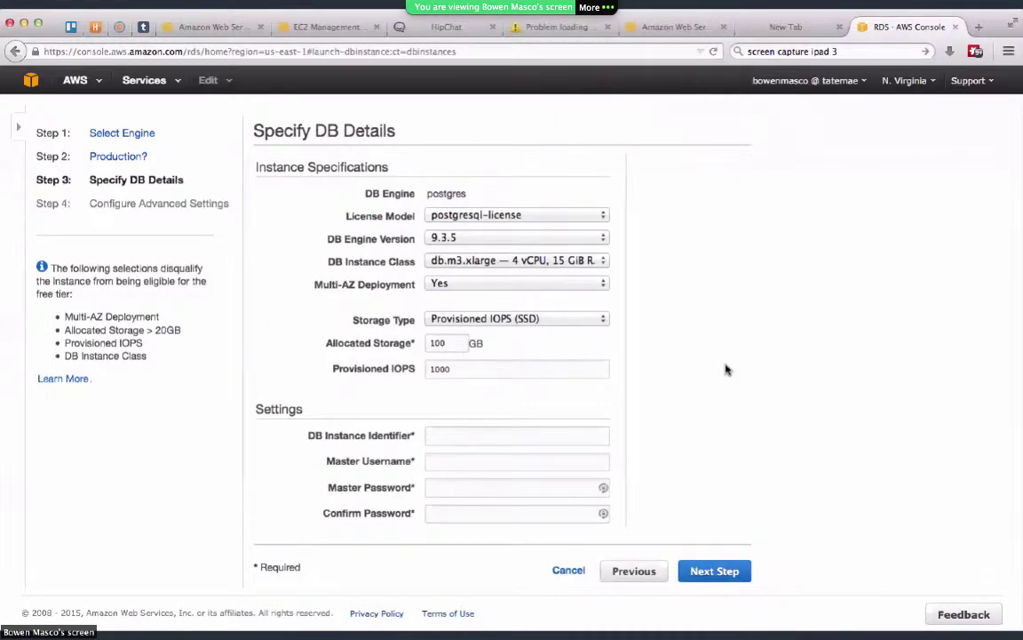
click(581, 239)
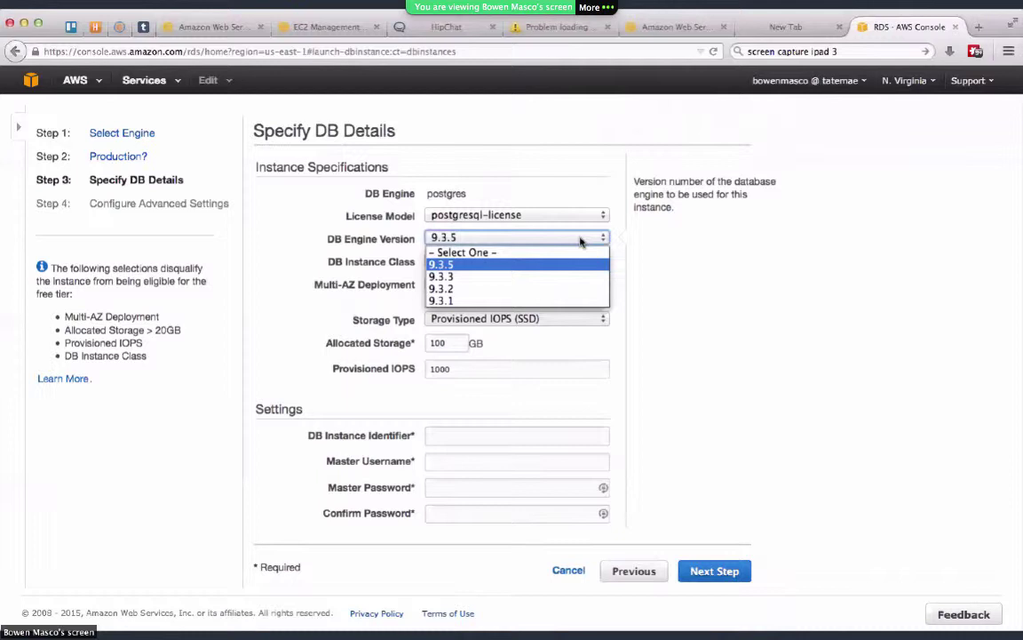
click(581, 239)
click(574, 261)
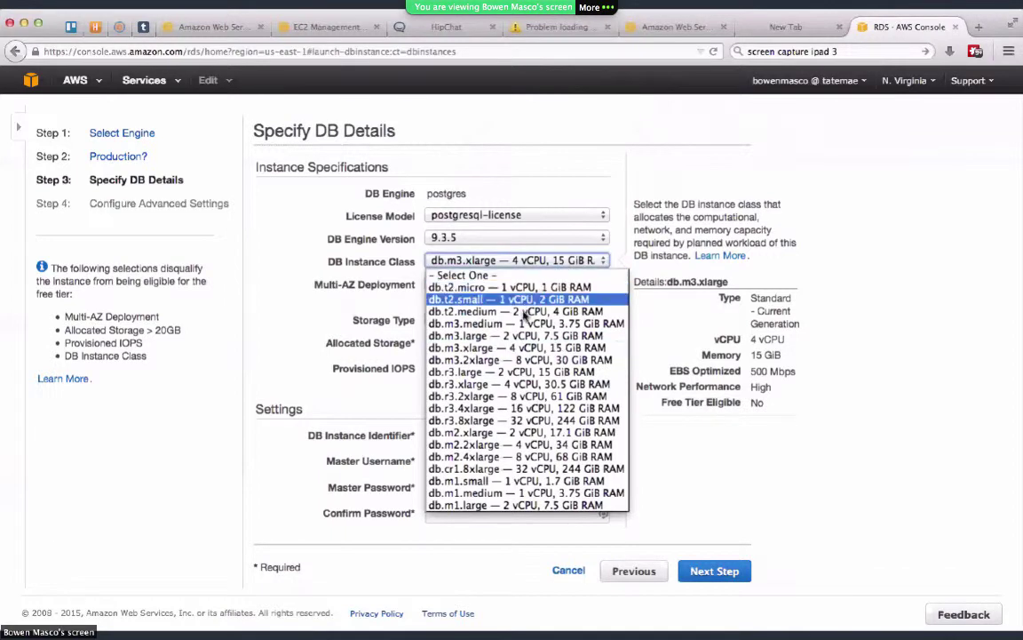
key(Up)
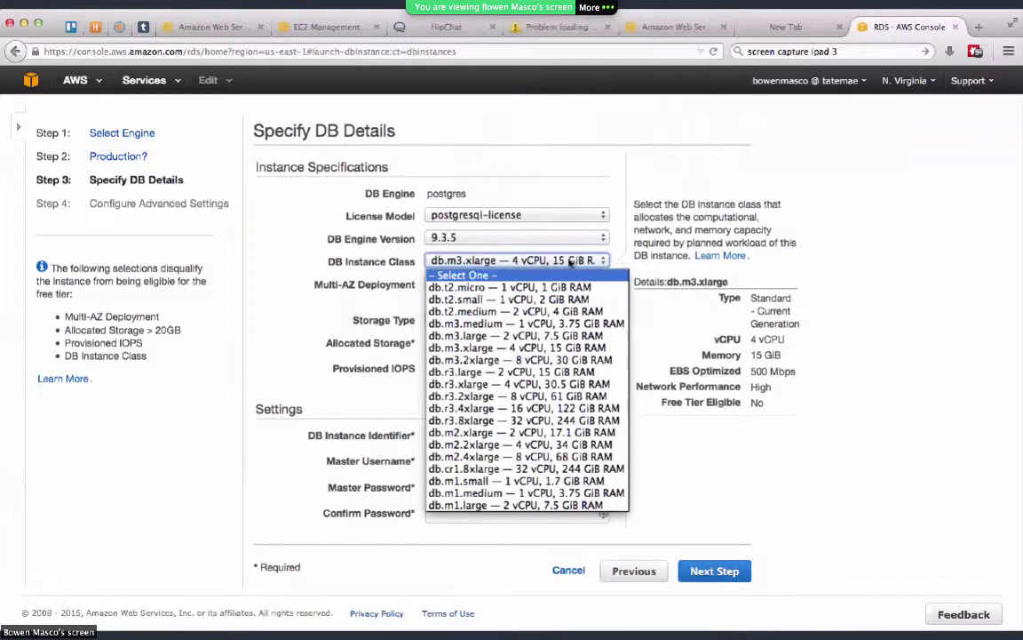
click(658, 308)
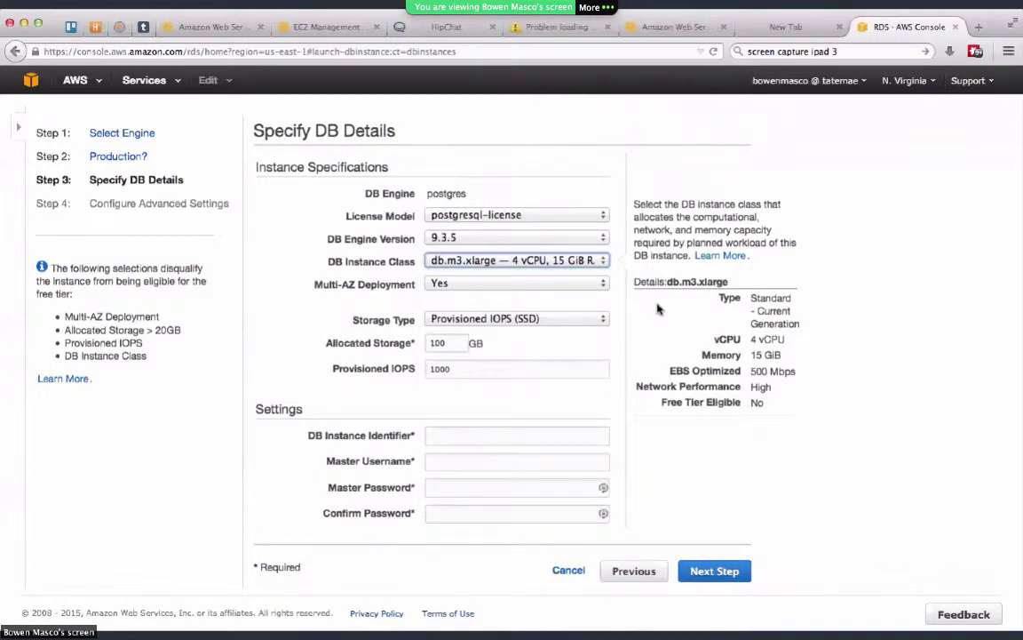
Search 'aws calculator' in a new tab and open the AWS Simple Monthly Calculator
key(ctrl+t)
key(ctrl+k)
text(aws )
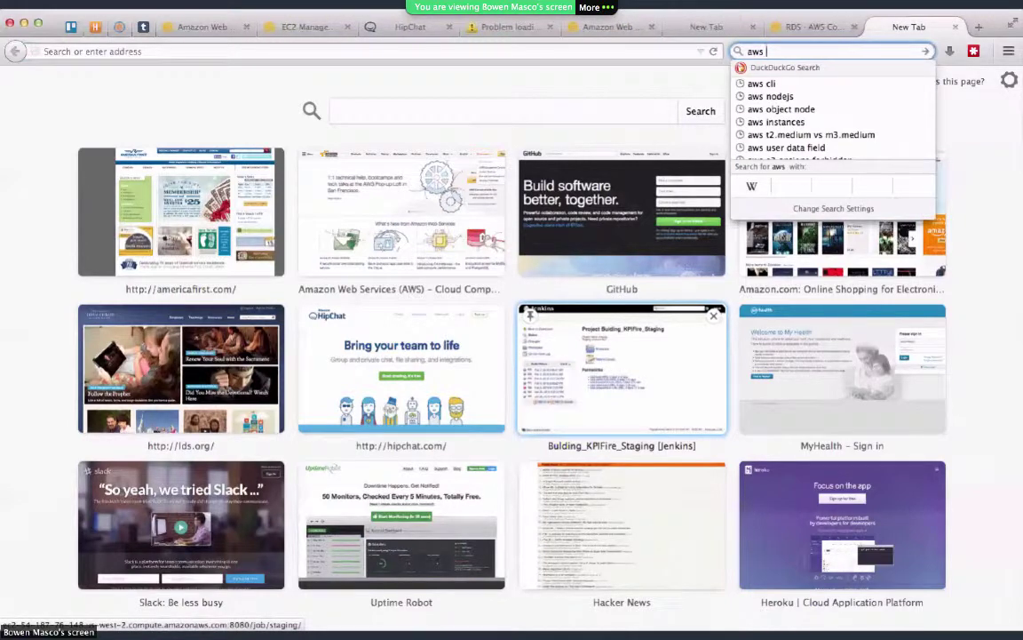
text(cal)
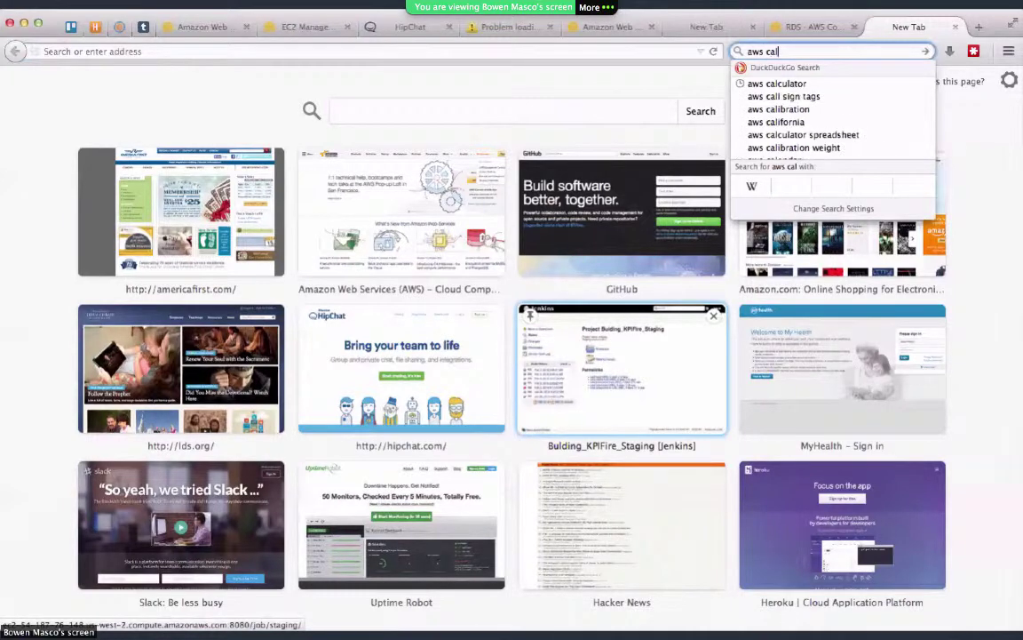
text(culator)
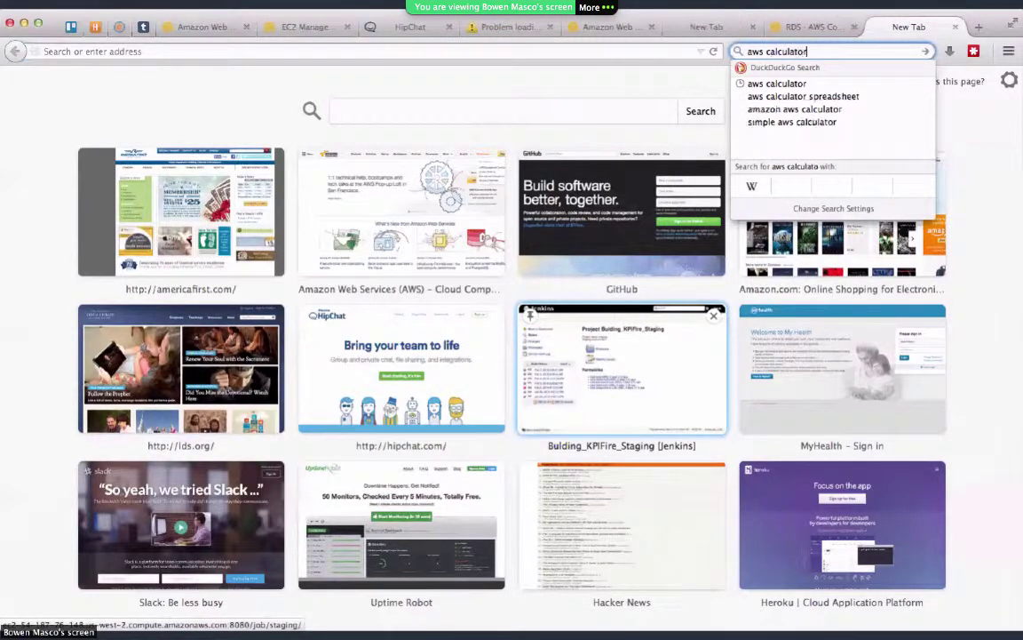
key(Return)
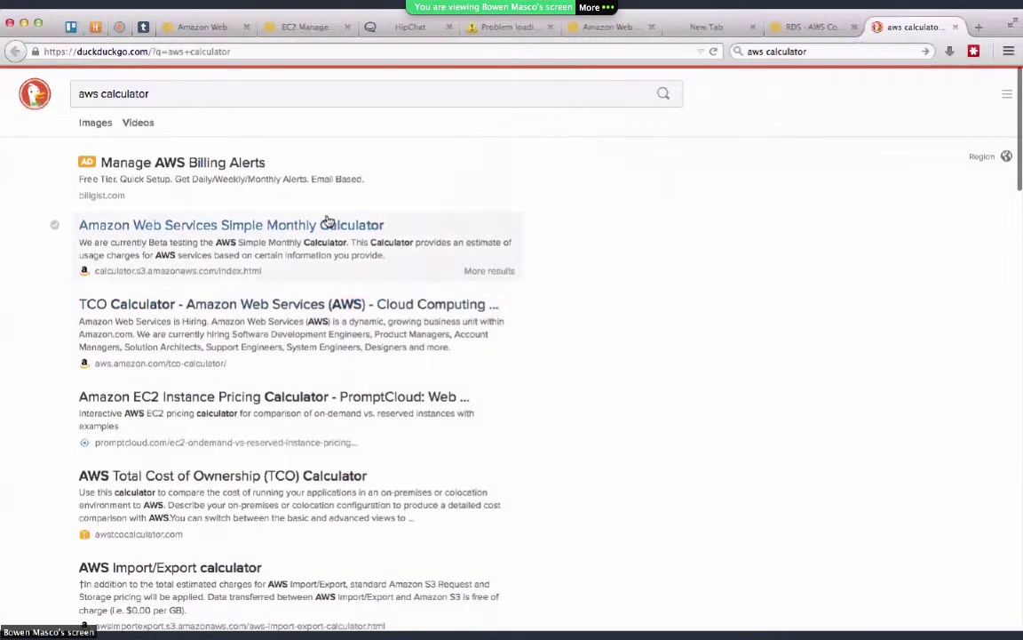
click(308, 227)
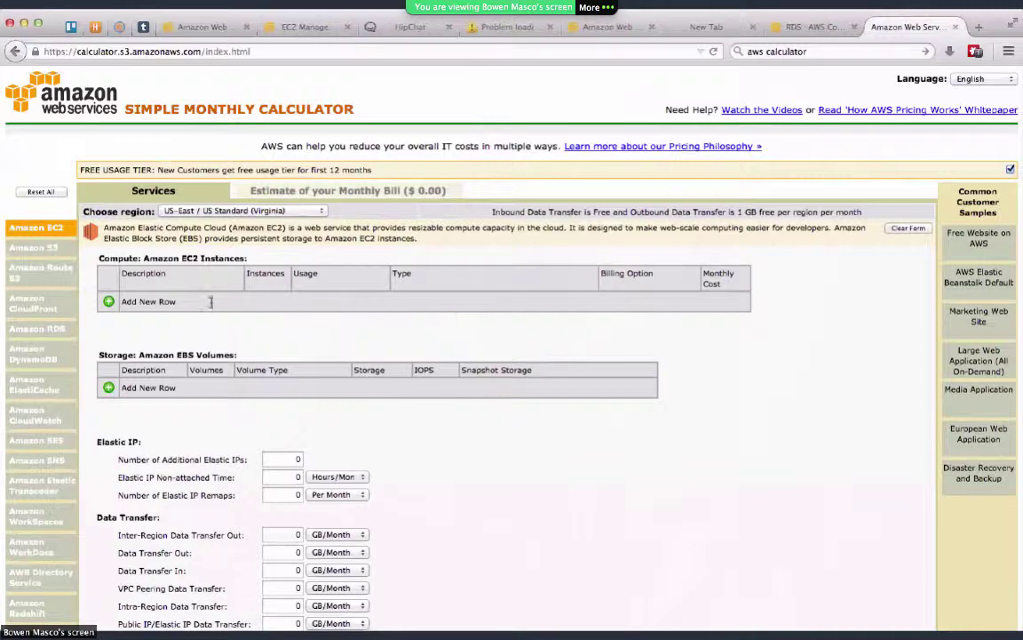
Switch the calculator to Amazon RDS and add an on-demand DB instance row
click(58, 330)
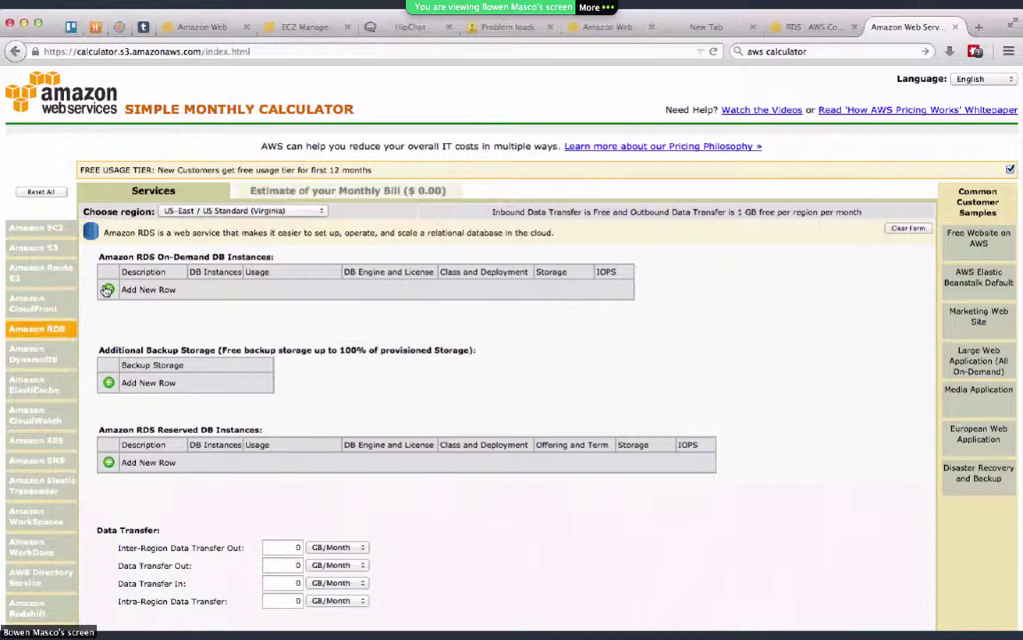
click(106, 289)
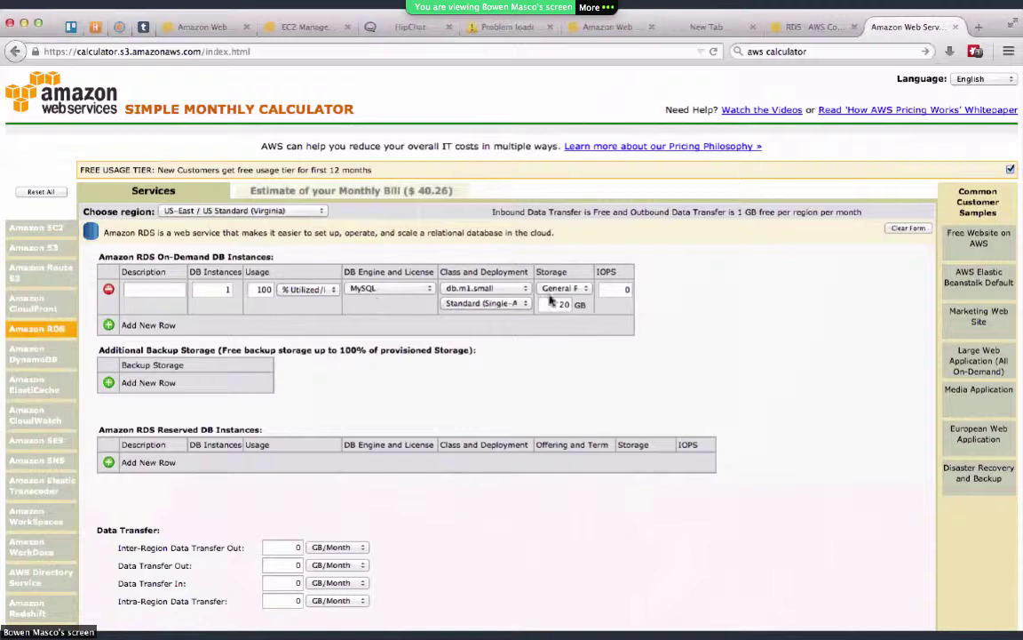
click(512, 290)
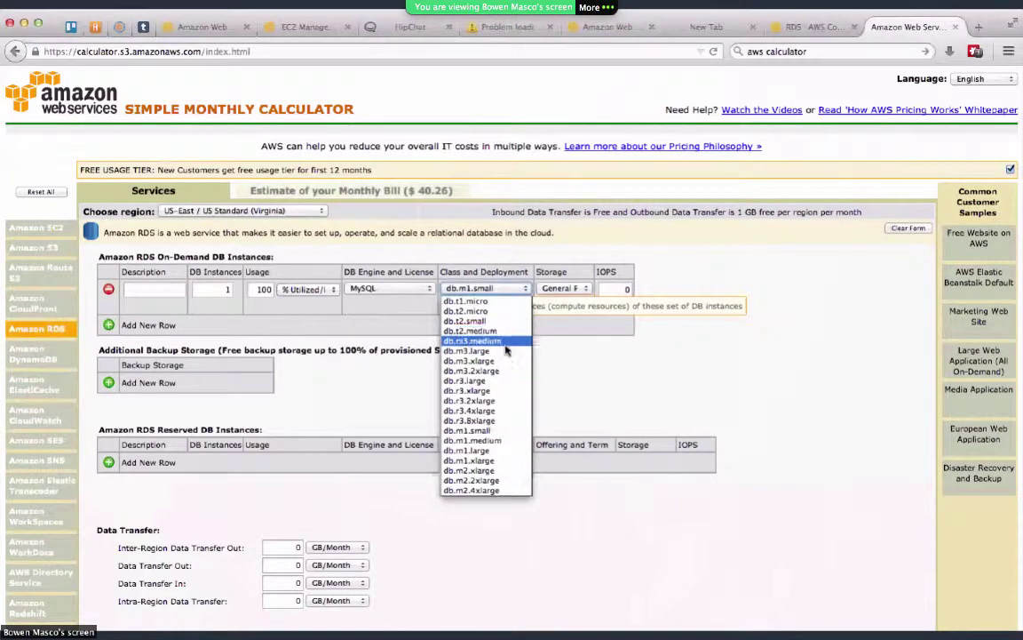
Set the RDS row to db.m3.medium, Provisioned IOPS (SSD) storage and Multi-AZ, totalling $136.76
click(503, 342)
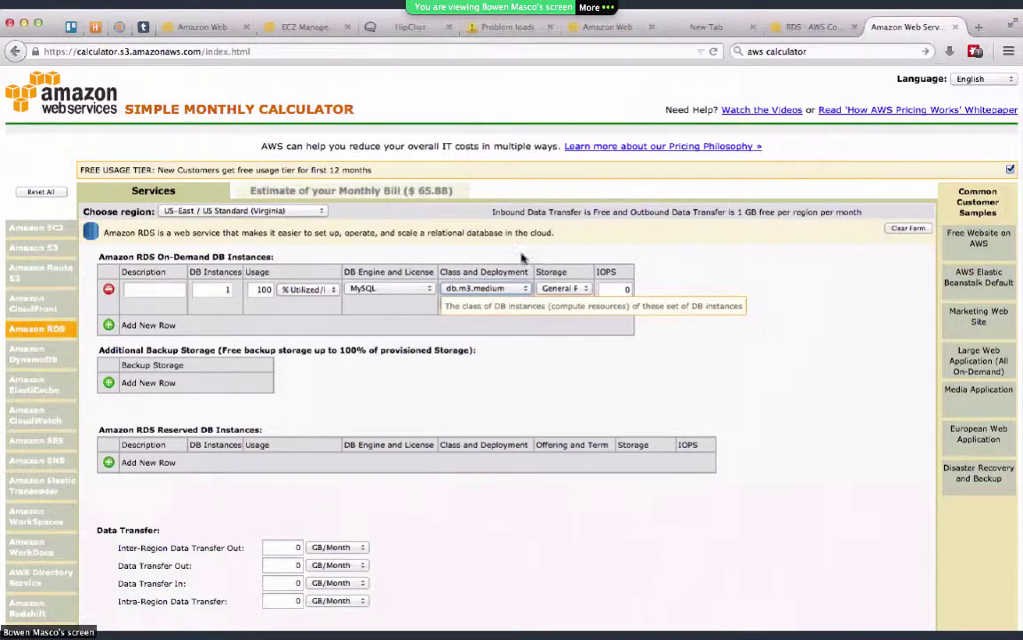
click(583, 291)
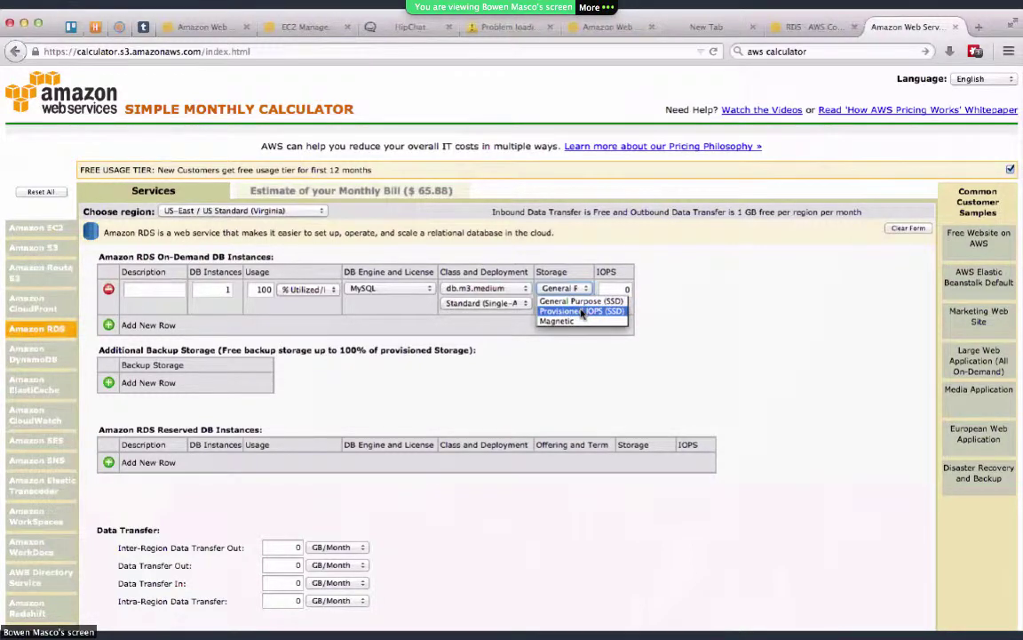
click(583, 312)
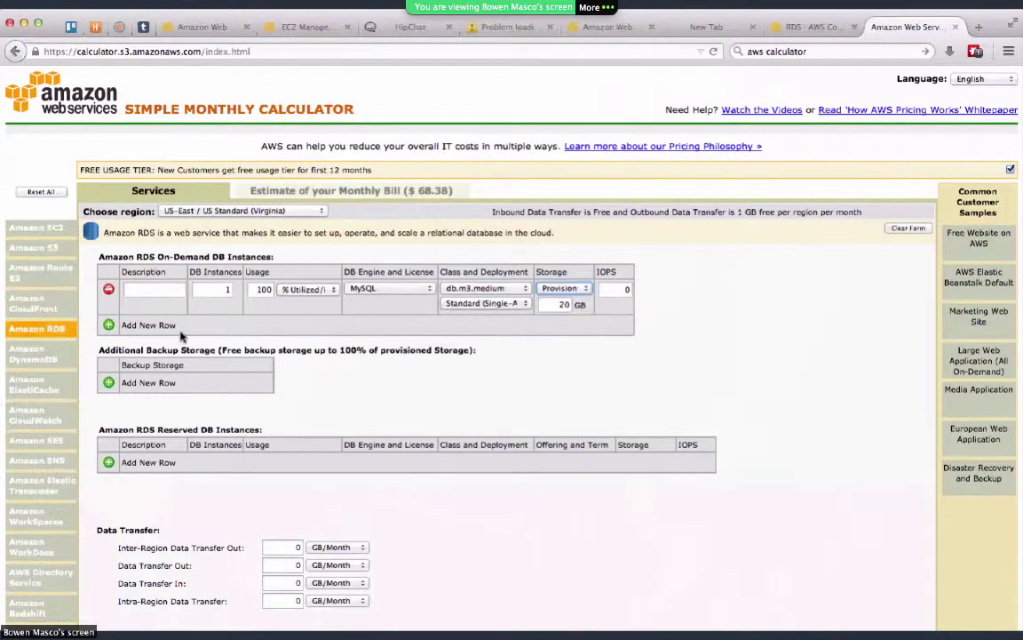
click(485, 303)
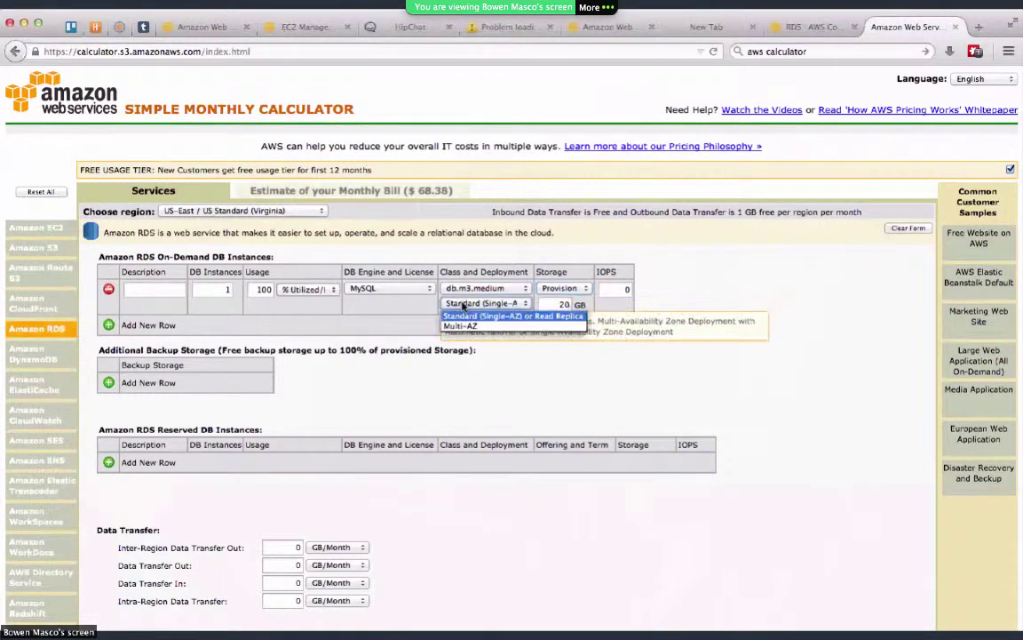
click(471, 325)
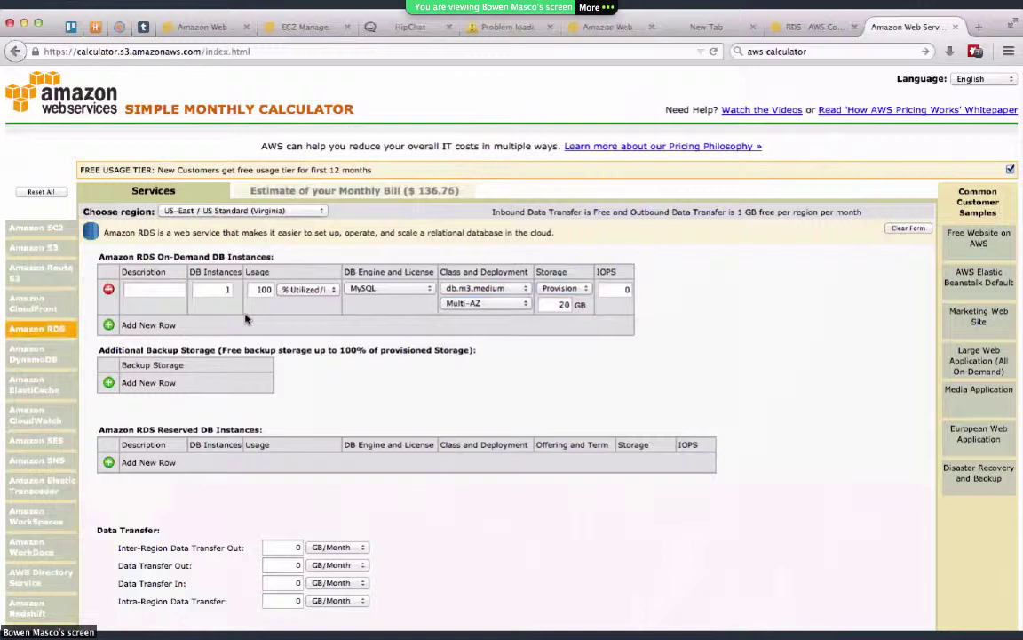
Change the RDS row's engine to PostgreSQL, keeping % Utilized/Month usage, for $144.08
click(320, 289)
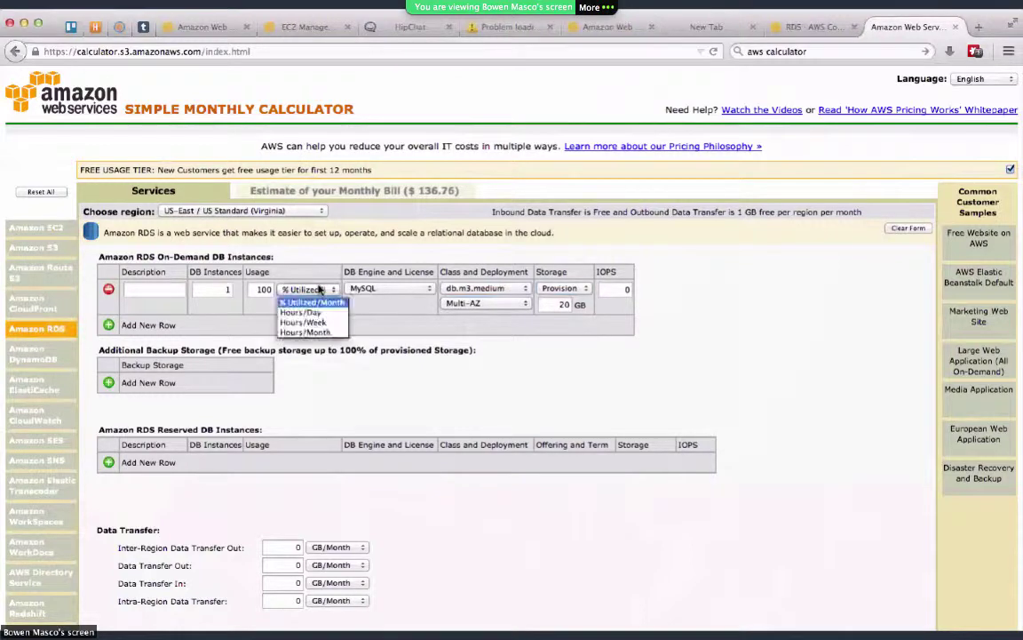
click(320, 290)
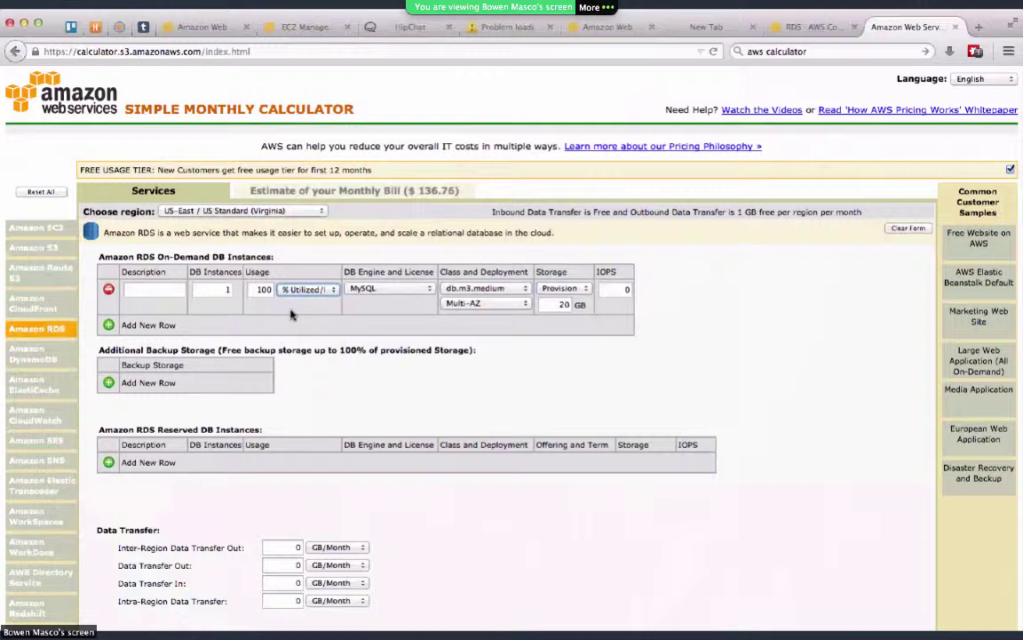
click(391, 289)
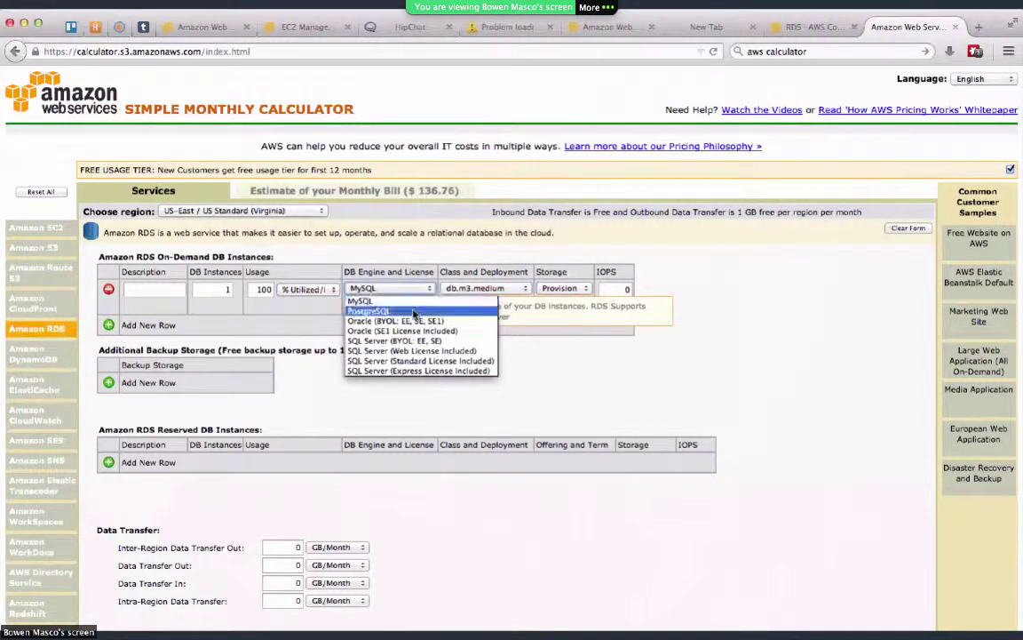
click(411, 312)
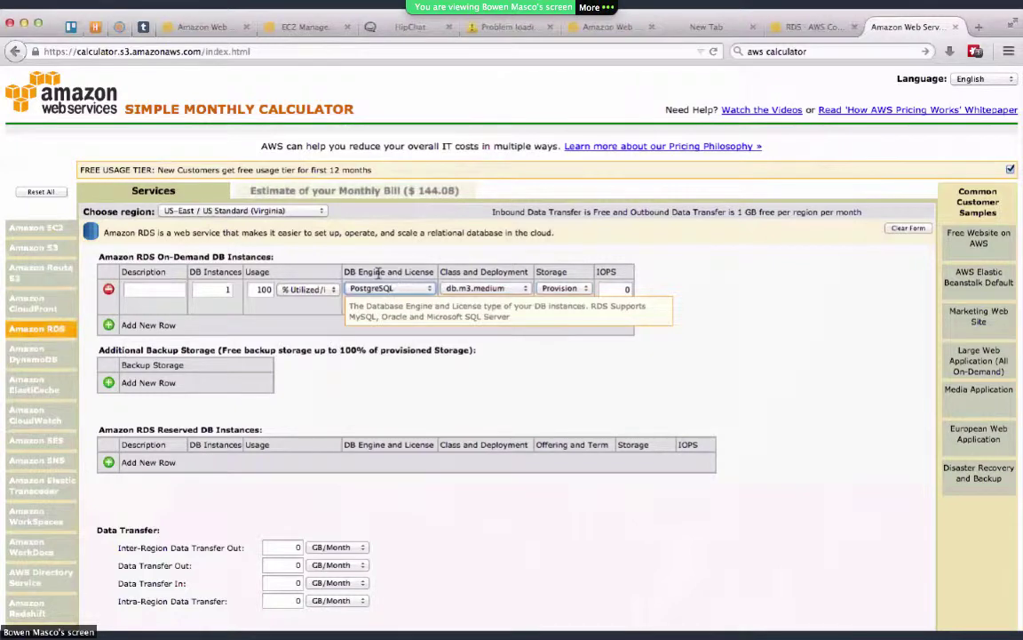
click(380, 289)
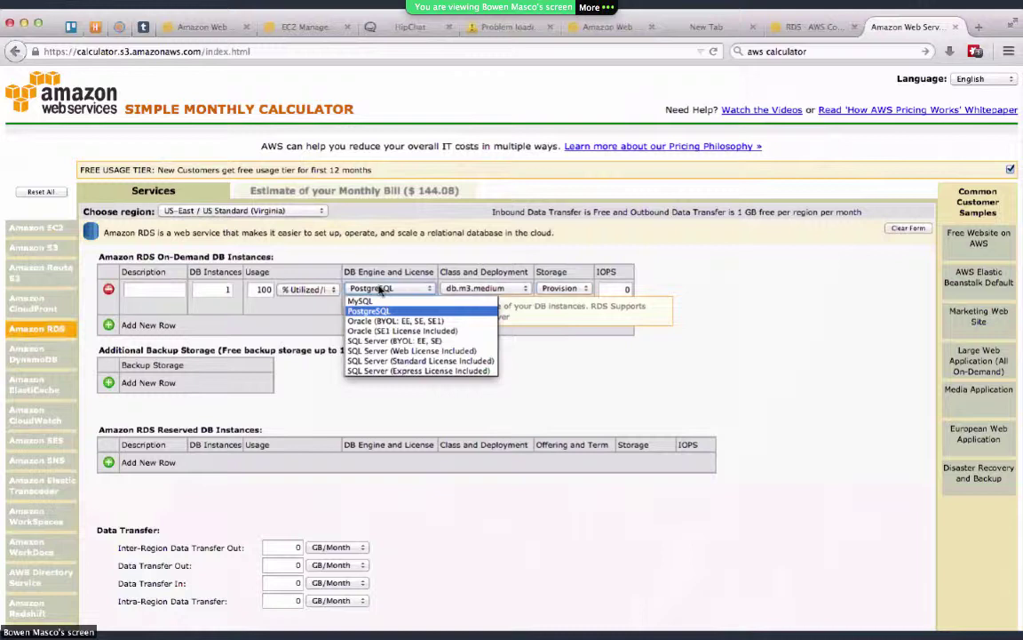
click(380, 289)
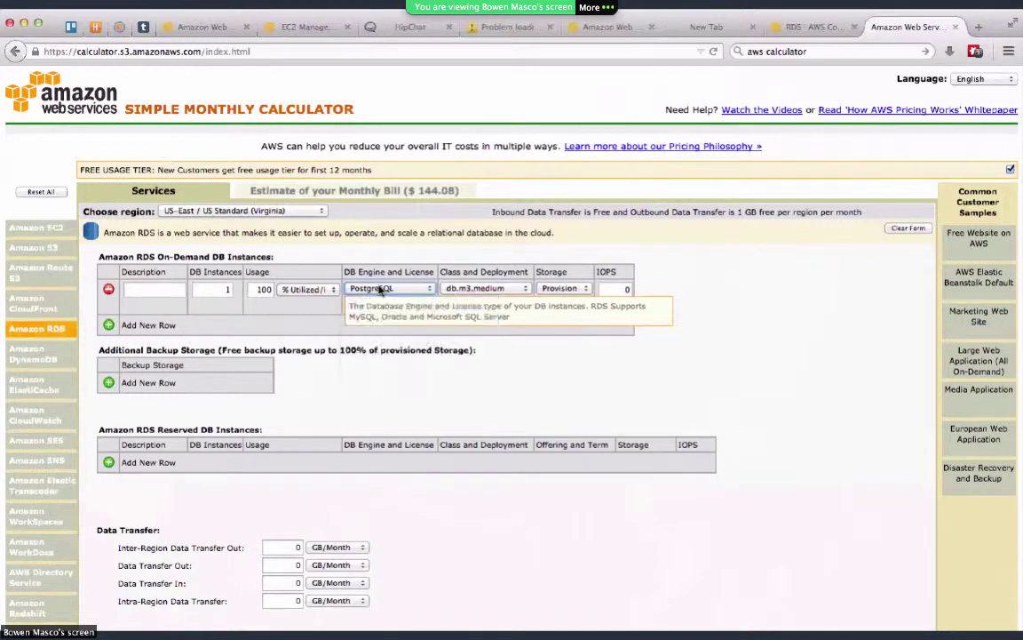
click(507, 289)
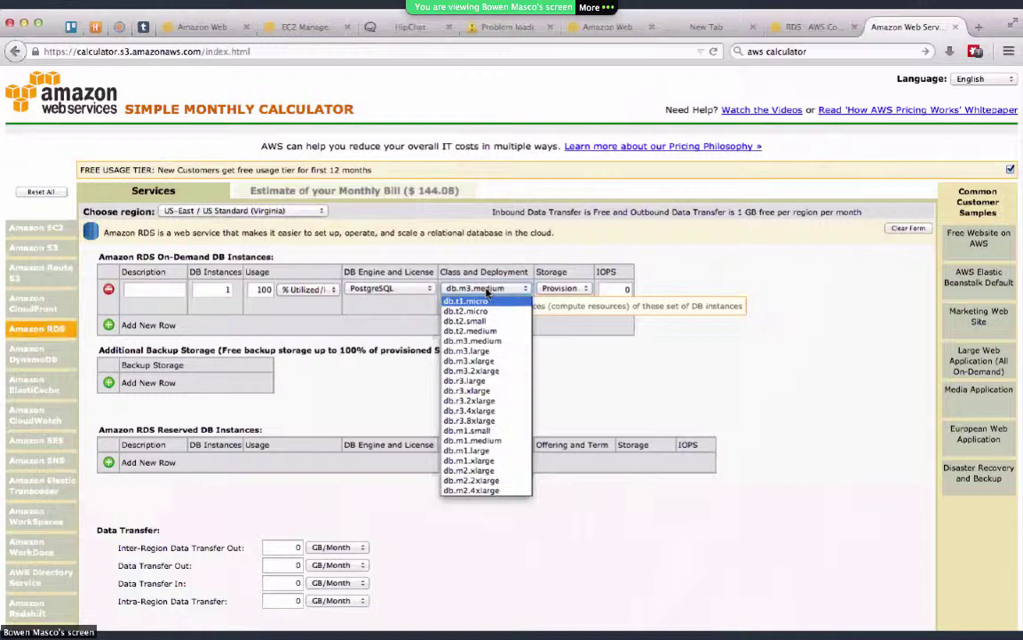
click(487, 292)
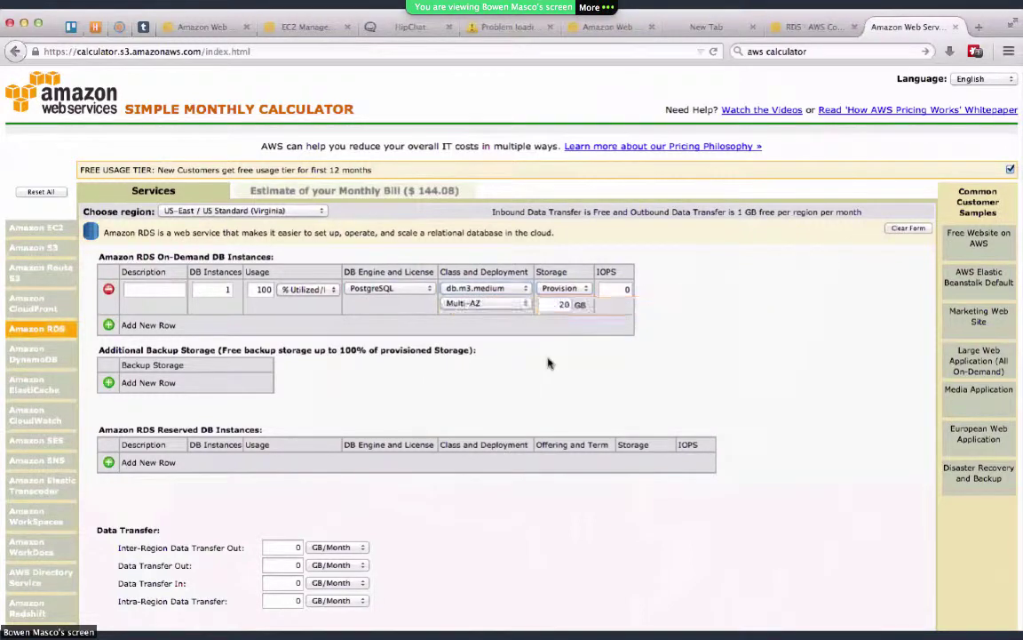
click(570, 288)
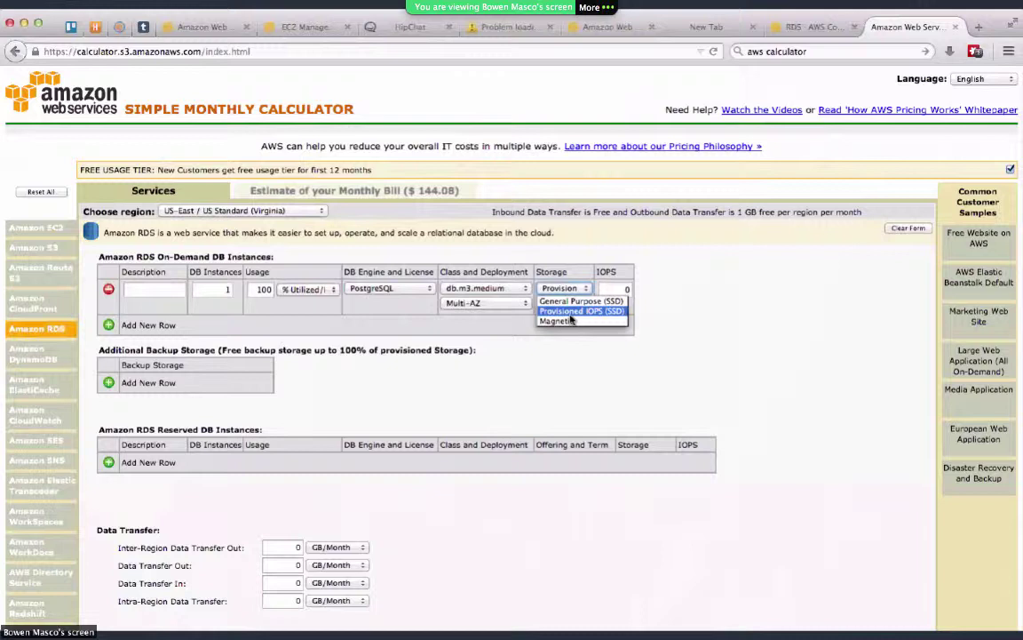
click(569, 312)
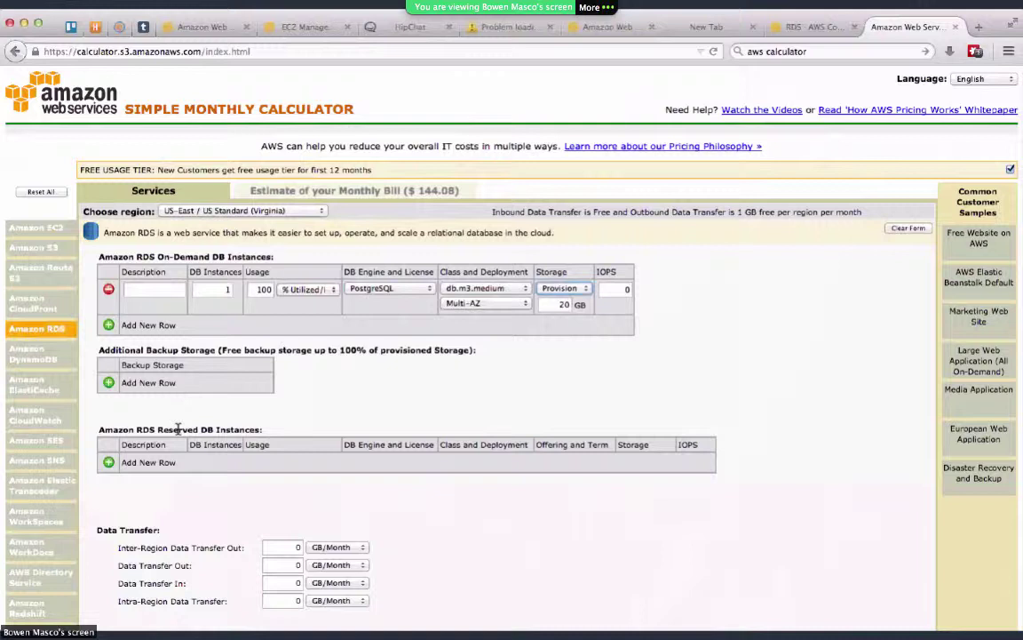
click(108, 462)
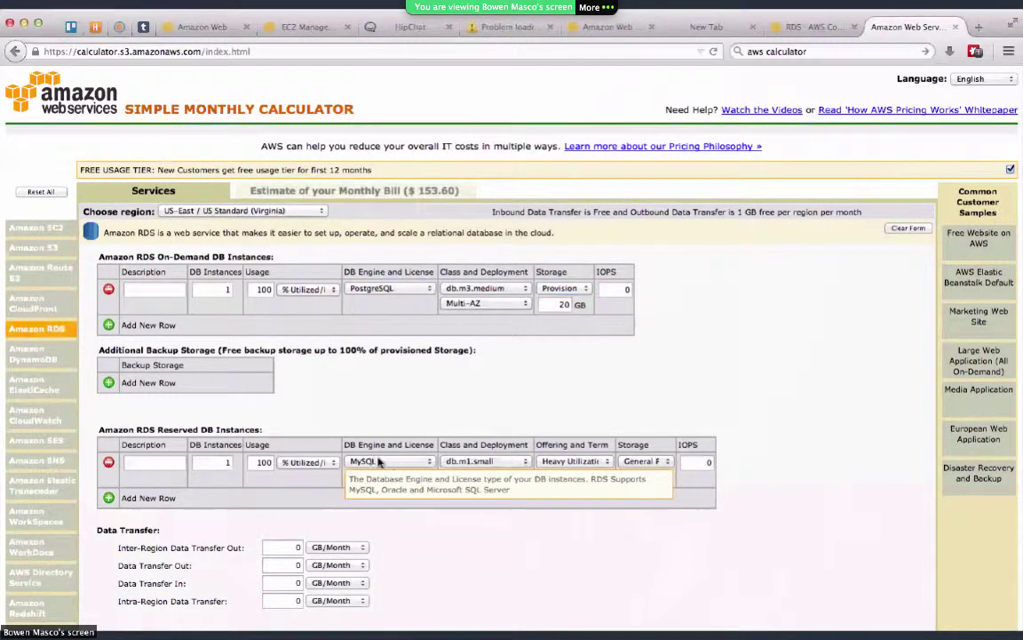
click(546, 461)
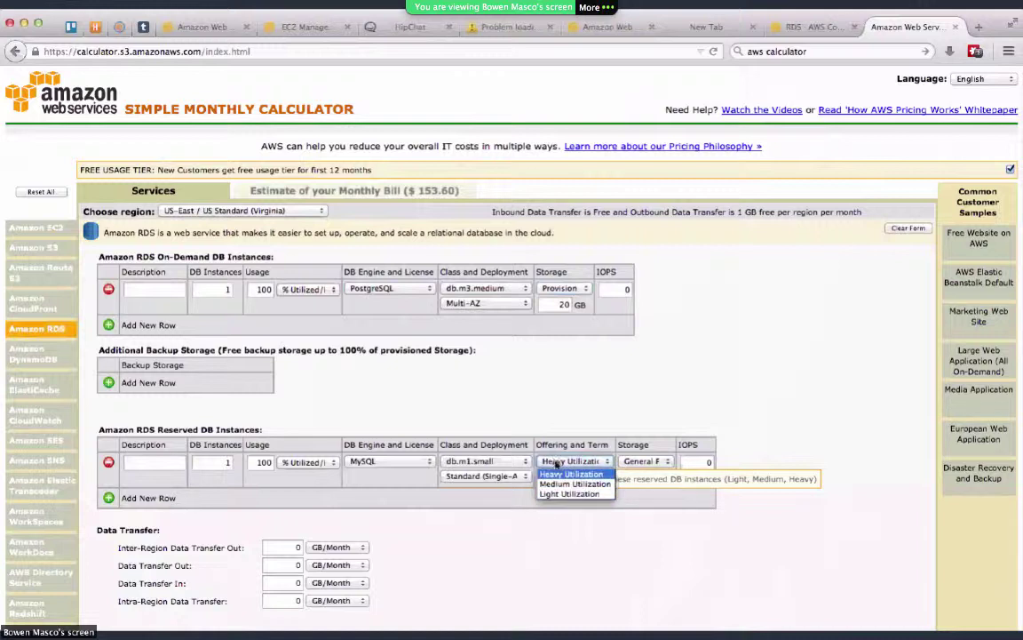
click(554, 475)
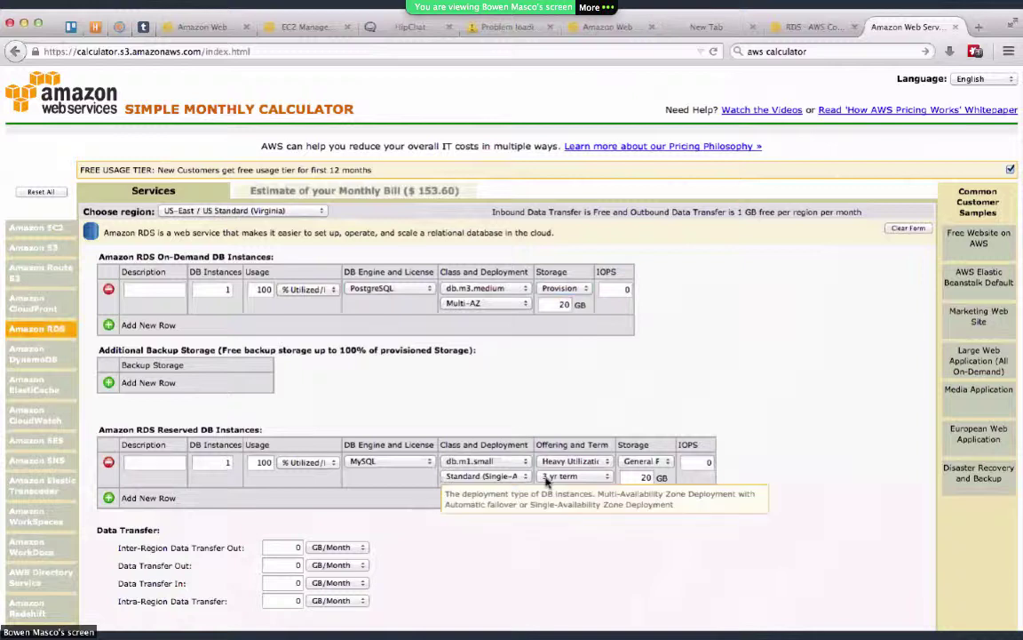
click(553, 477)
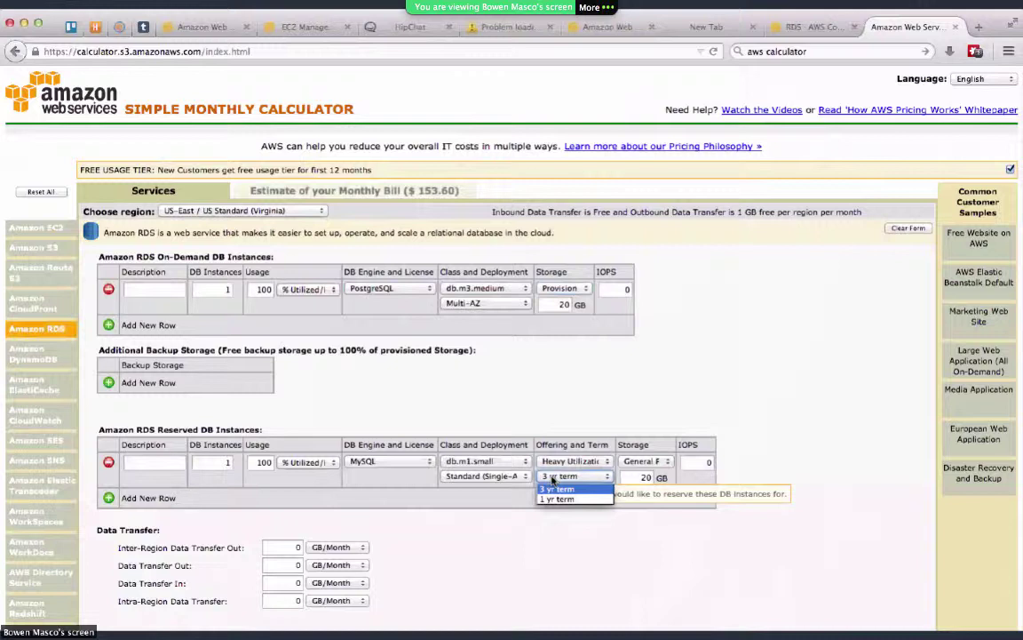
click(555, 487)
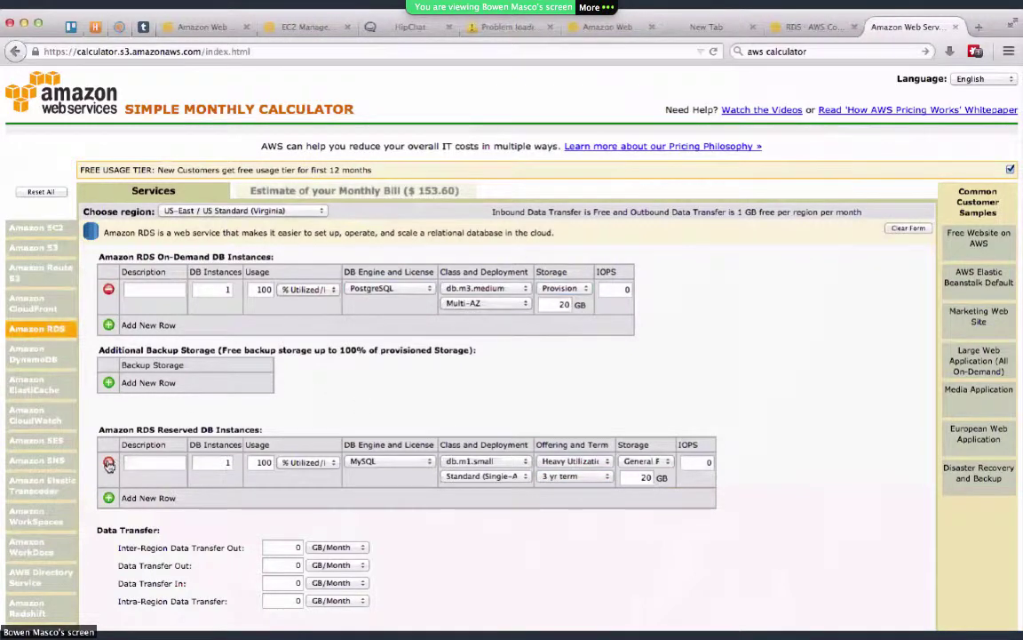
click(109, 461)
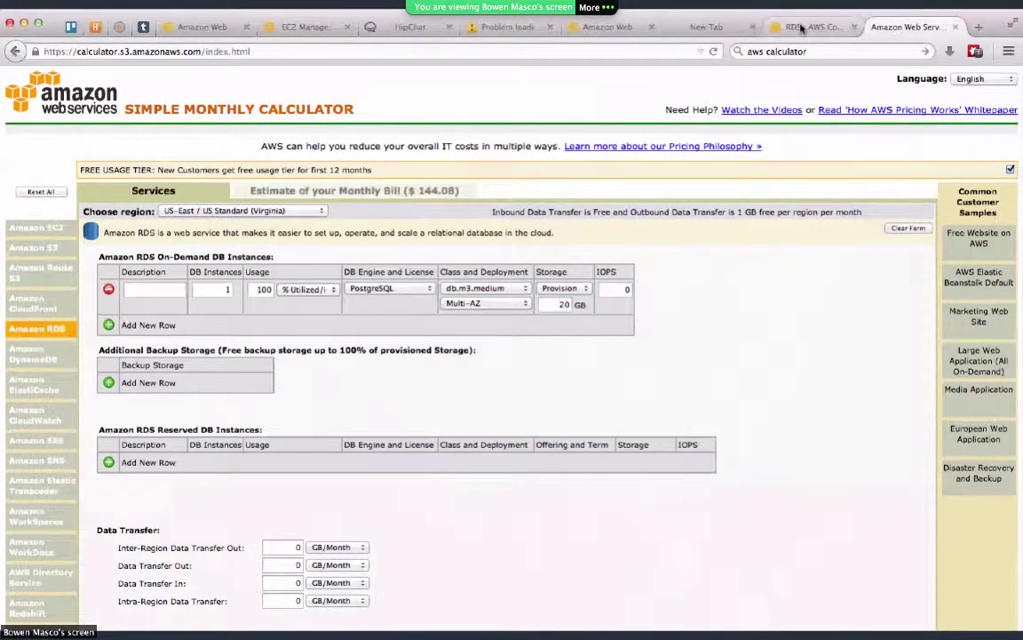
Back in the launch wizard, set the DB instance class to db.t2.micro
click(782, 27)
click(590, 260)
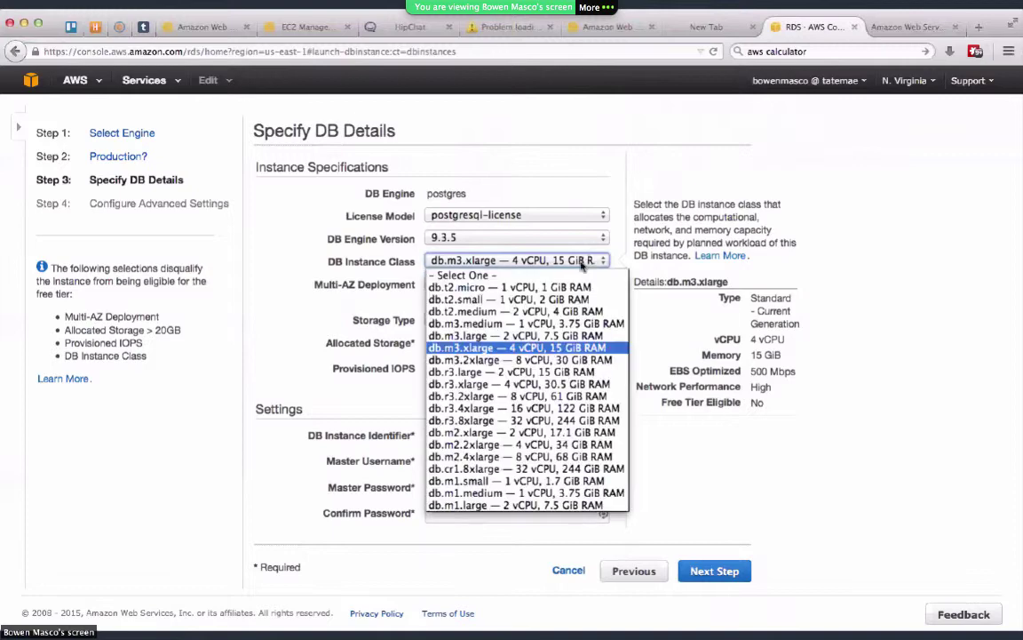
click(511, 221)
click(553, 260)
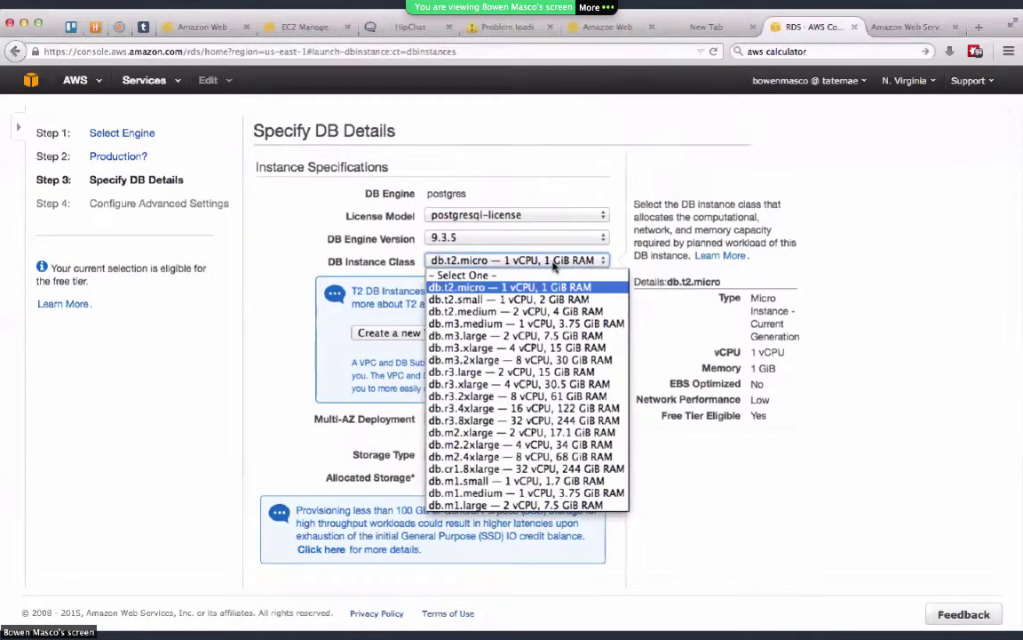
click(552, 260)
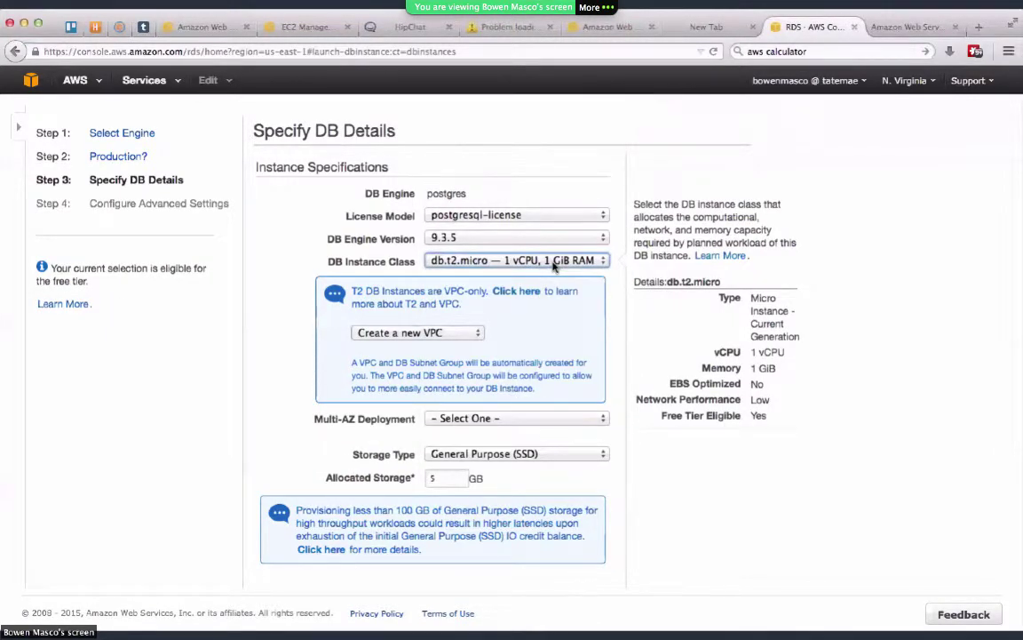
click(552, 261)
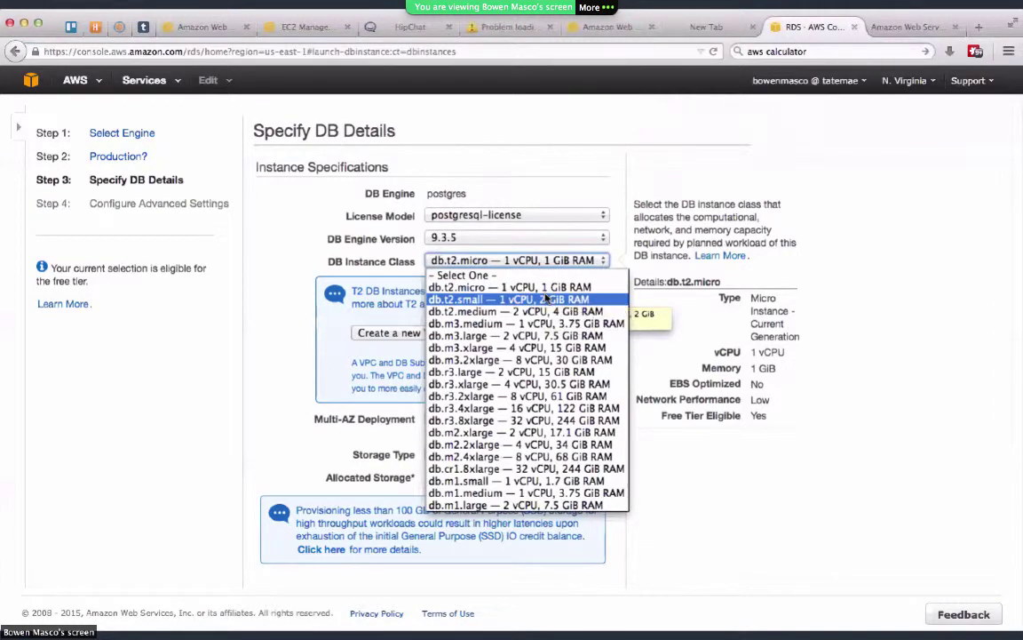
click(546, 299)
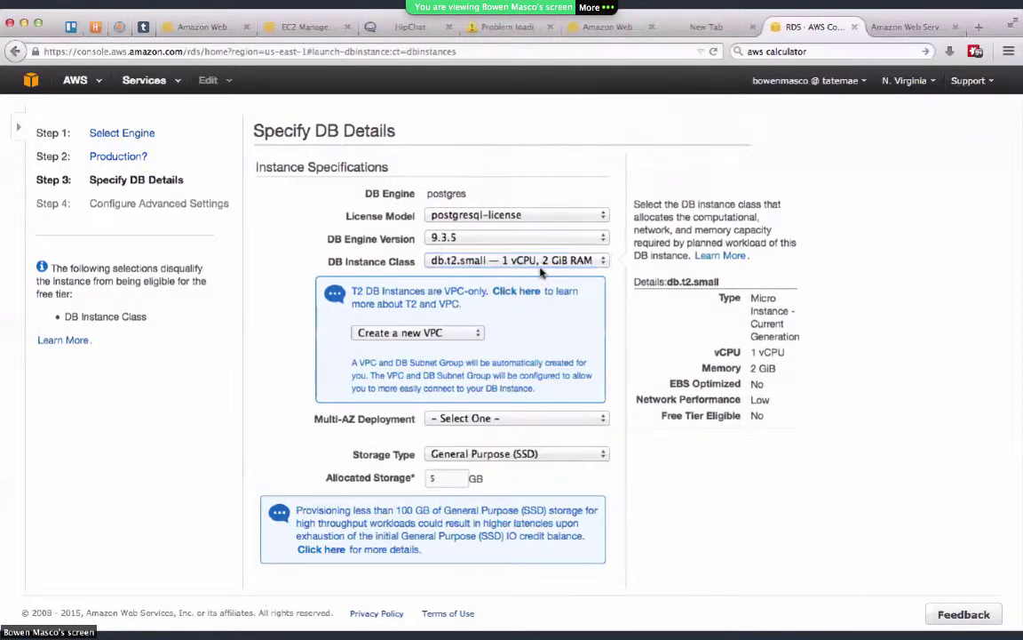
click(540, 261)
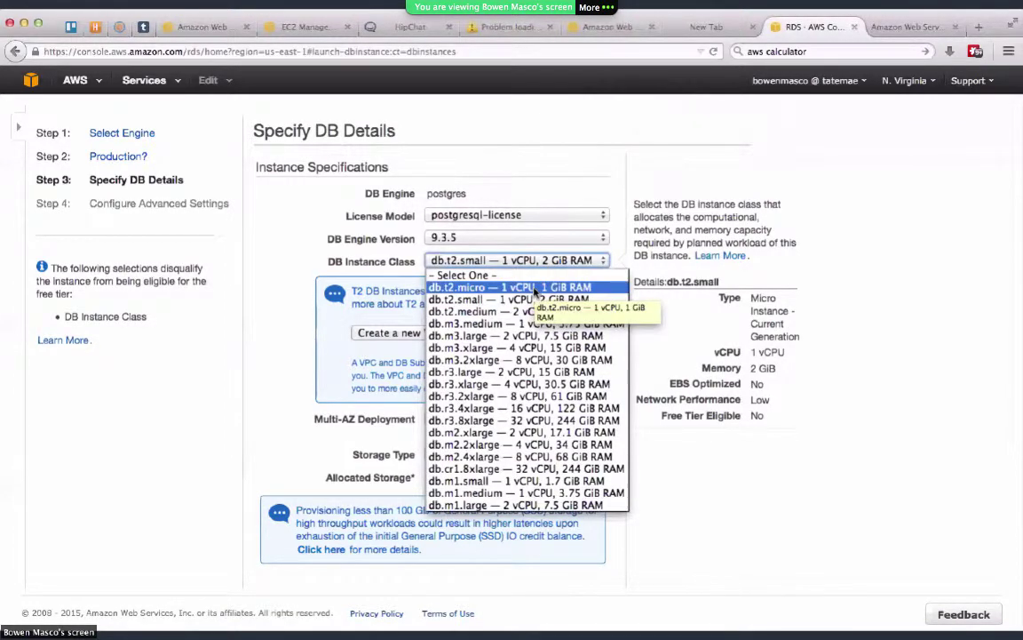
click(536, 288)
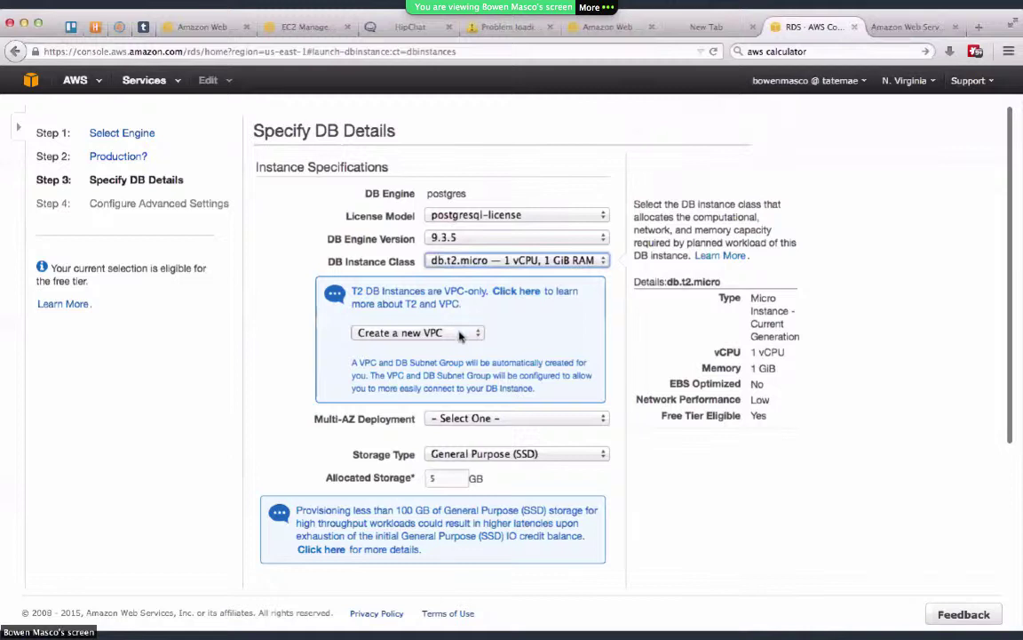
Keep creating a new VPC, enable Multi-AZ deployment, and keep General Purpose (SSD) storage
click(458, 333)
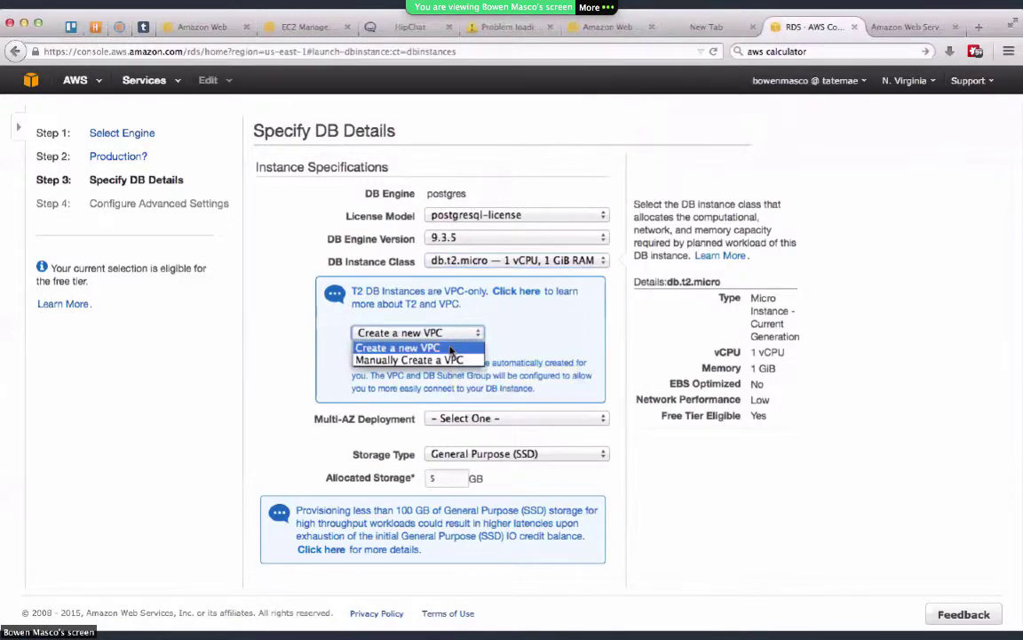
click(451, 349)
click(503, 419)
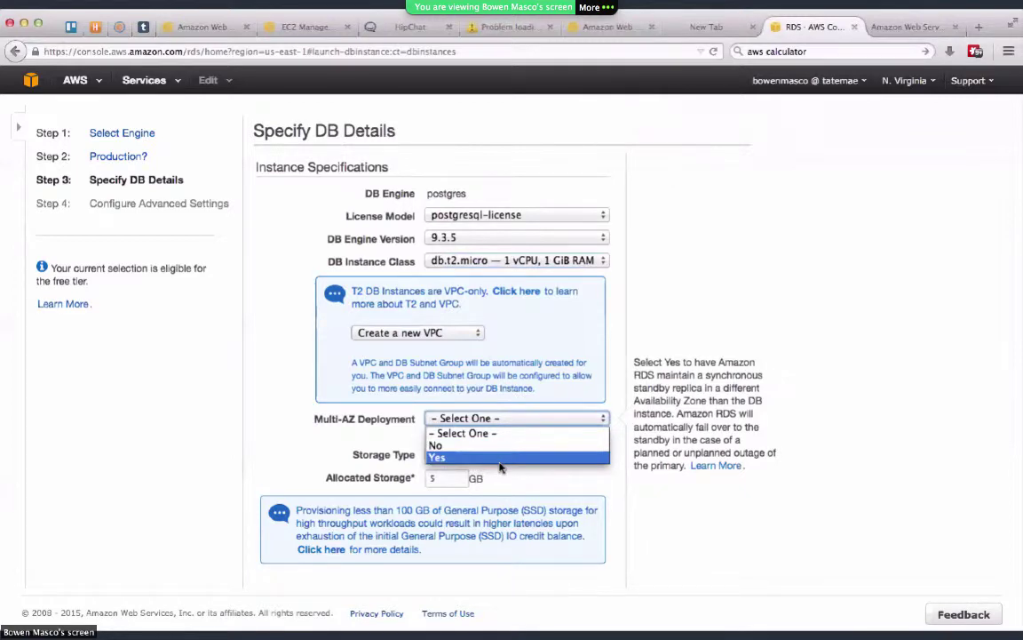
click(500, 459)
click(513, 454)
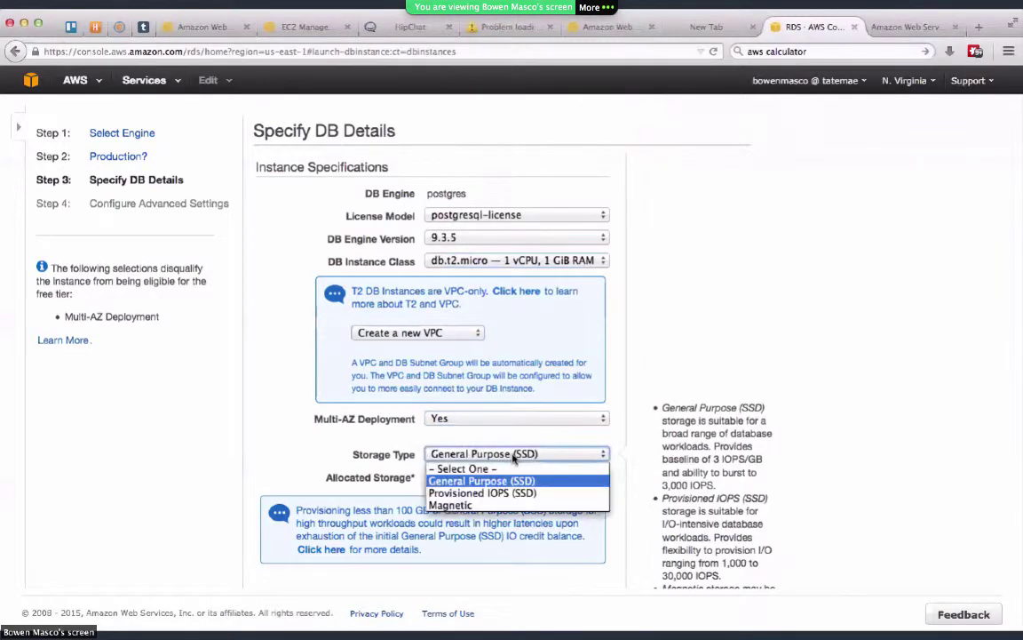
click(484, 480)
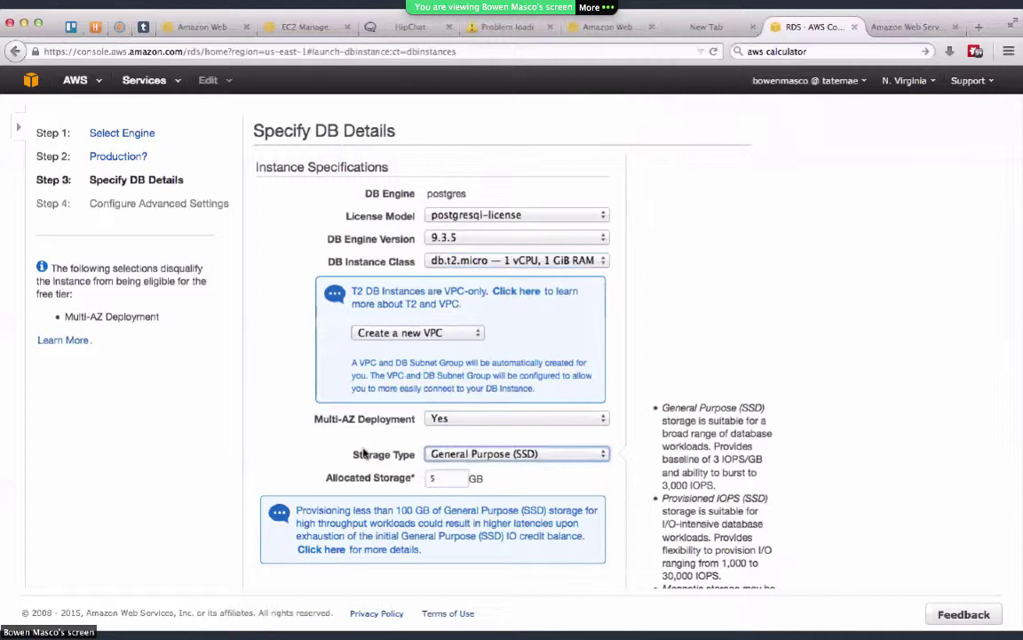
click(512, 267)
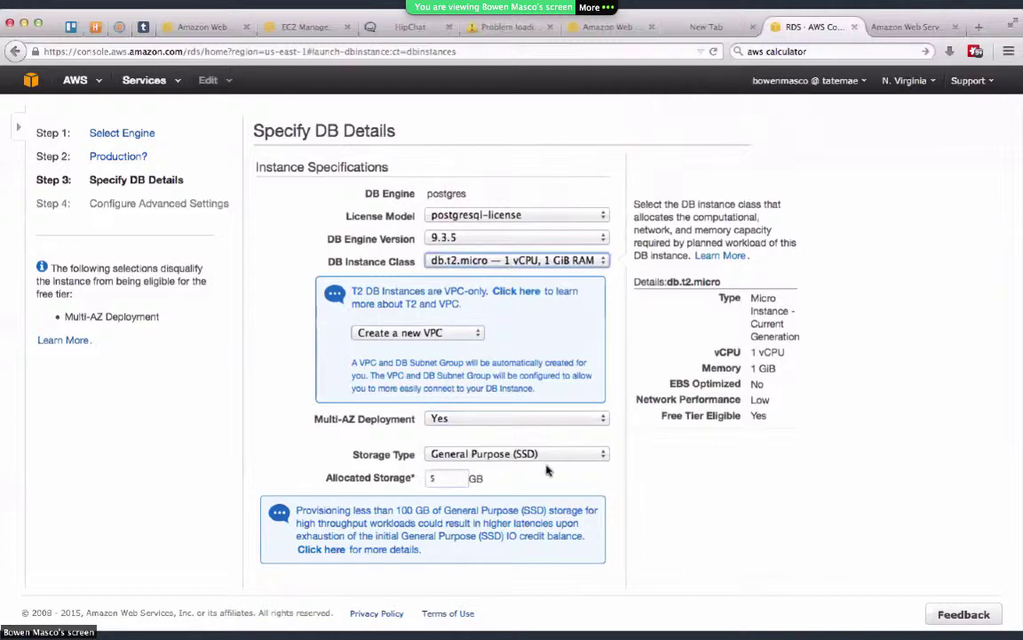
Set the DB instance identifier to demo-instances
scroll(564, 483, down, 2)
scroll(563, 484, down, 4)
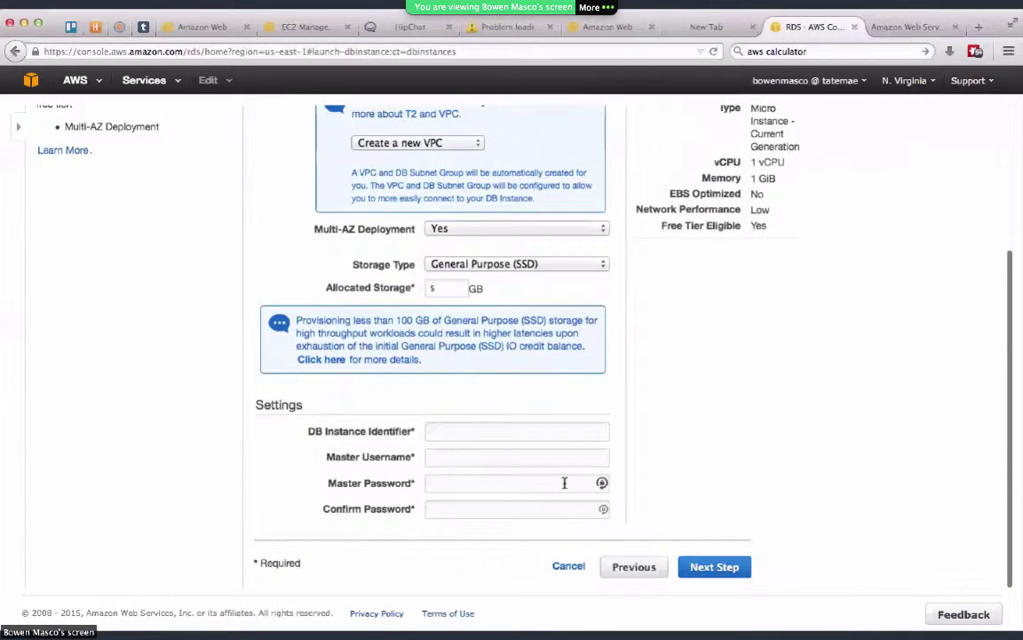
click(496, 433)
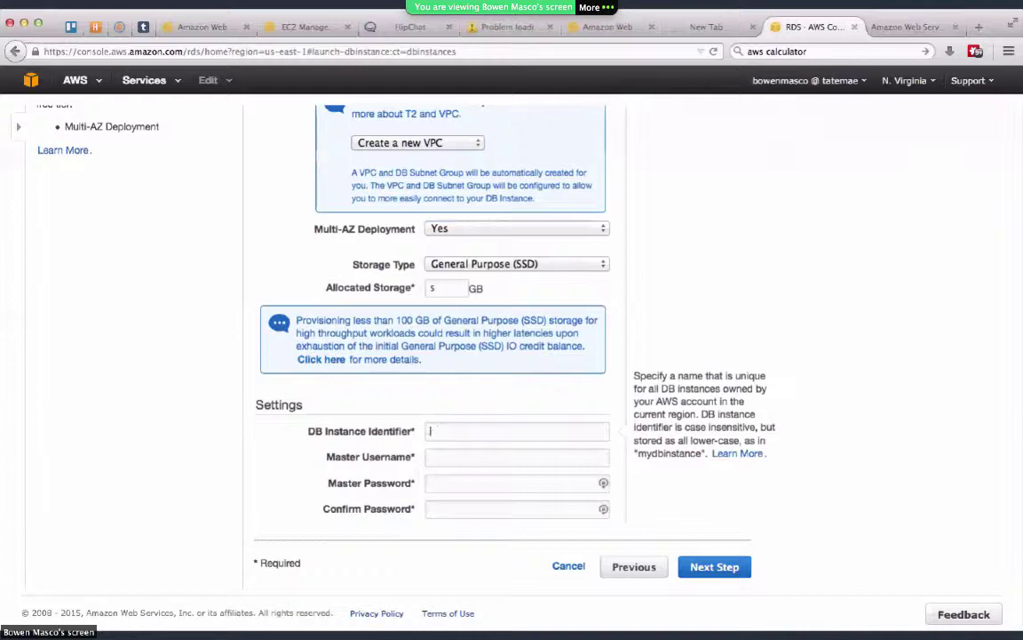
text(demo-instances)
Enter master username demo-instance-user and a matching master password, then submit the details
key(Tab)
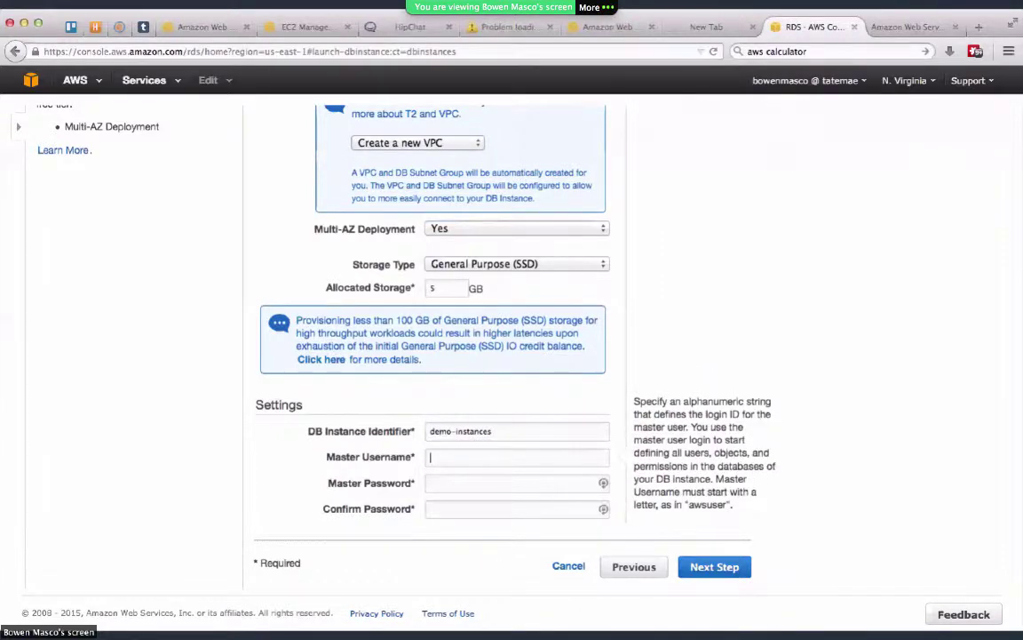
text(demo-instance-user)
key(Tab)
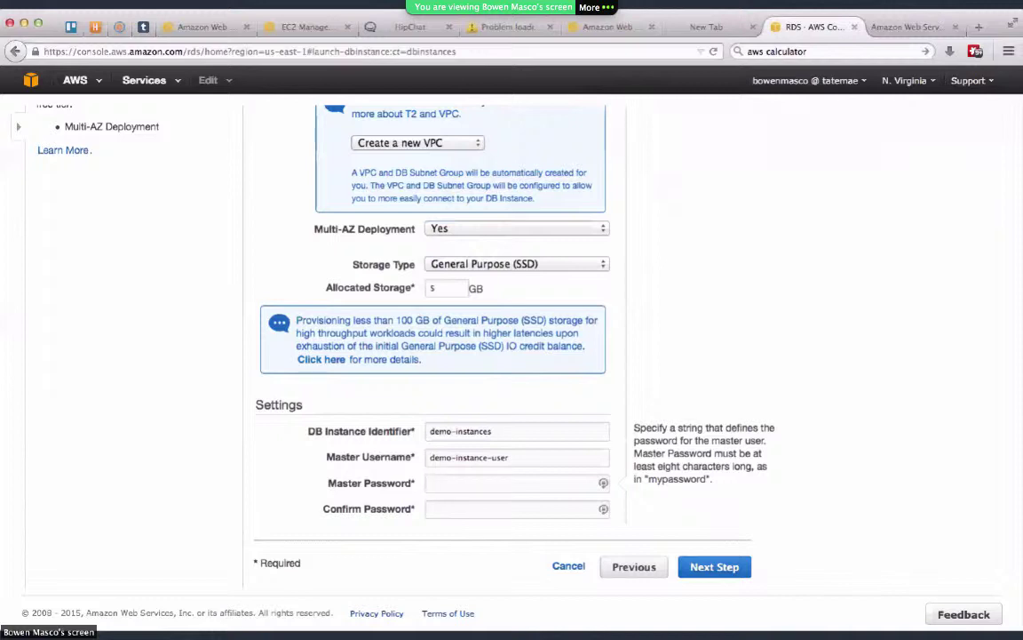
key(Tab)
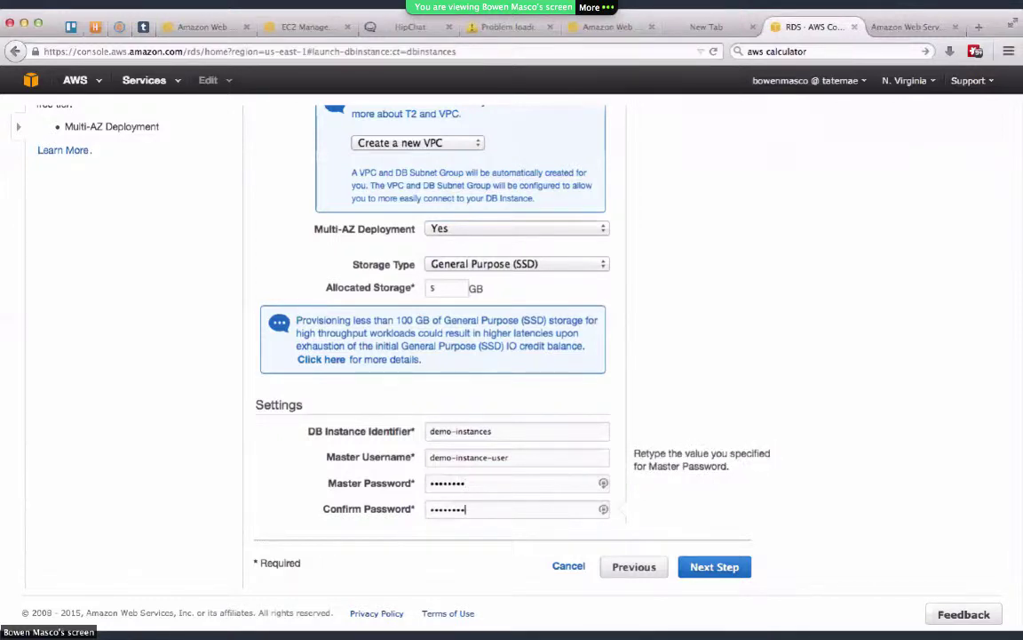
click(715, 573)
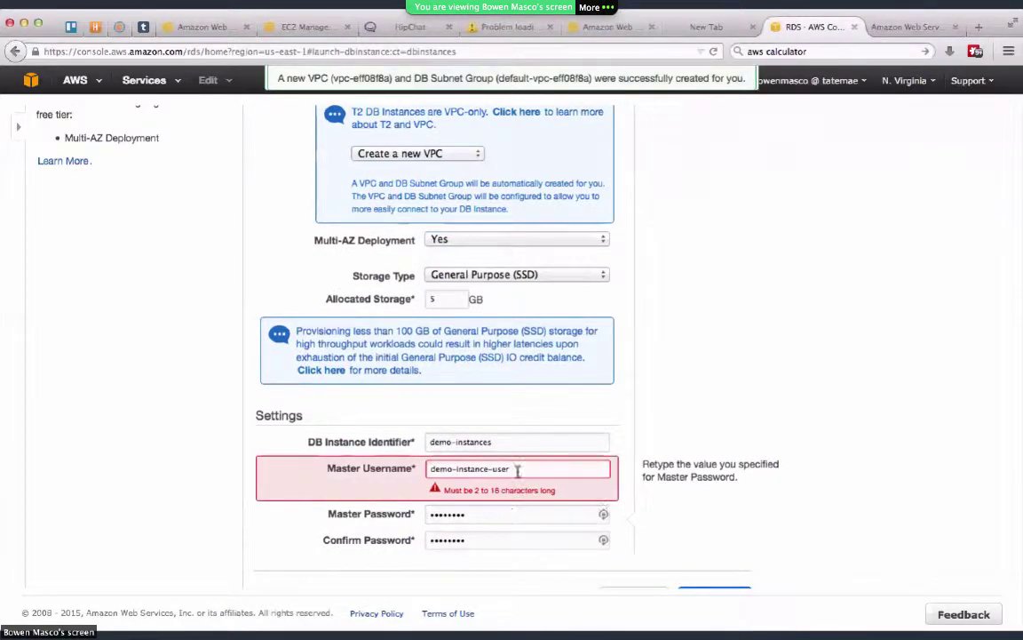
Replace the master username with the shorter 'demoinstance'
drag(524, 469, 380, 457)
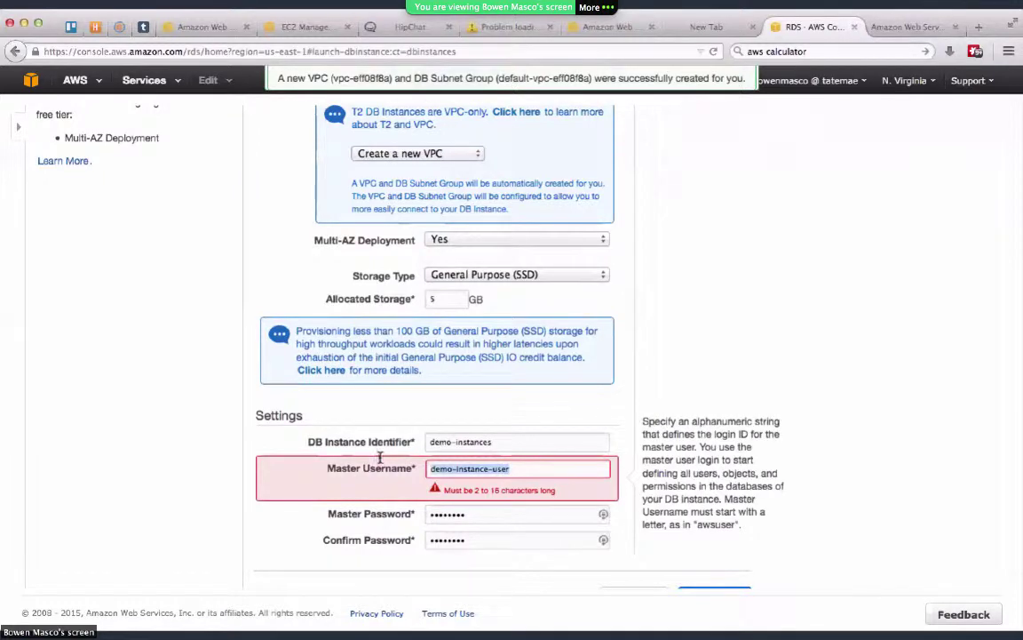
text(demo)
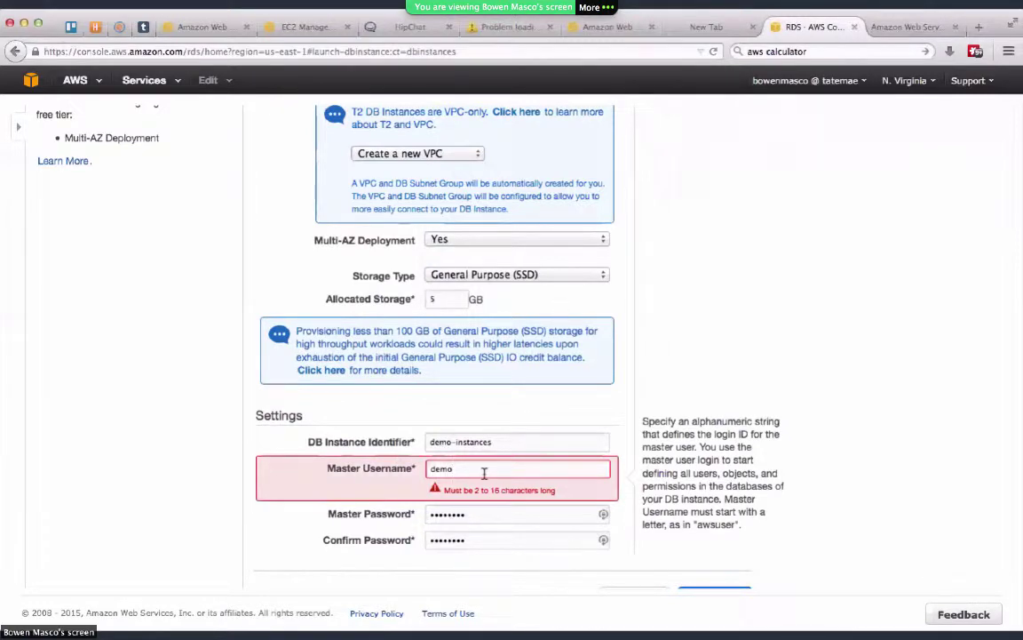
text(d)
key(BackSpace)
text(instance)
scroll(762, 504, down, 1)
Continue the launch wizard to Step 4, Configure Advanced Settings
click(718, 565)
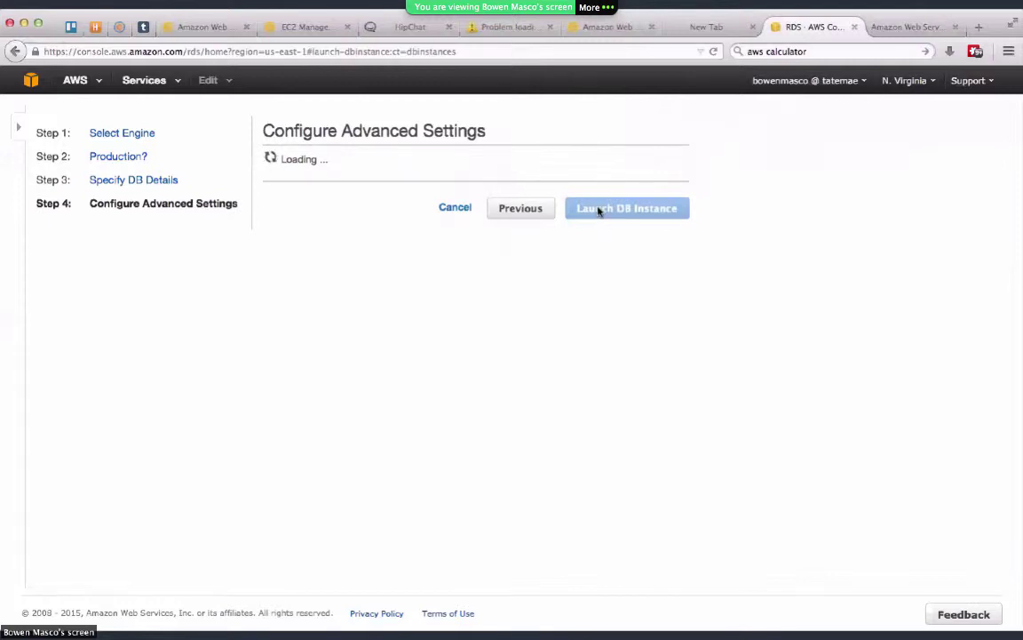
Open the console home in a new tab and view the empty RDS Instances list
click(905, 27)
click(787, 30)
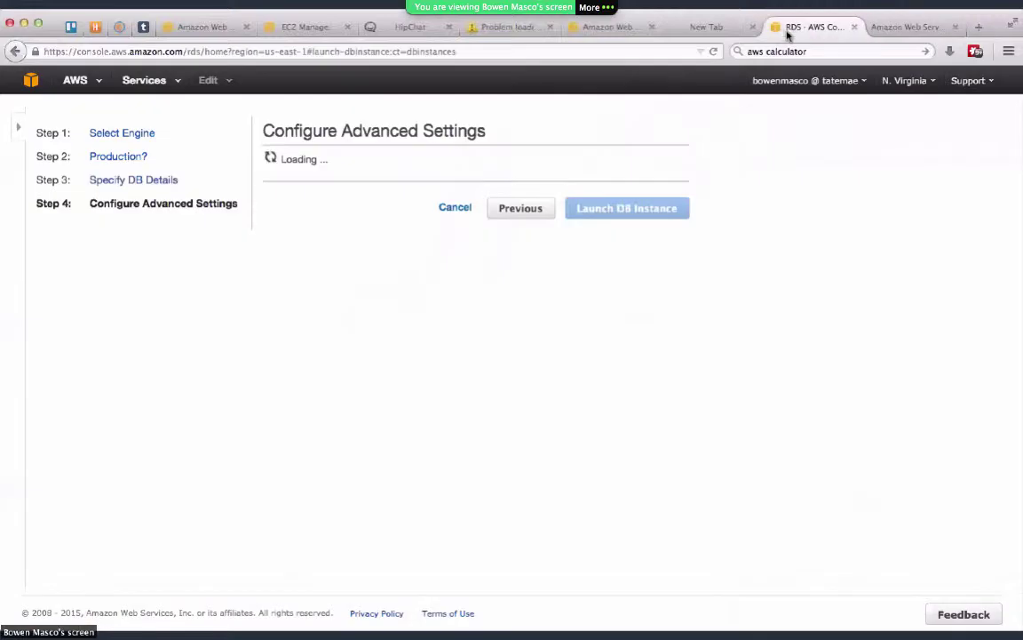
right_click(42, 86)
click(56, 95)
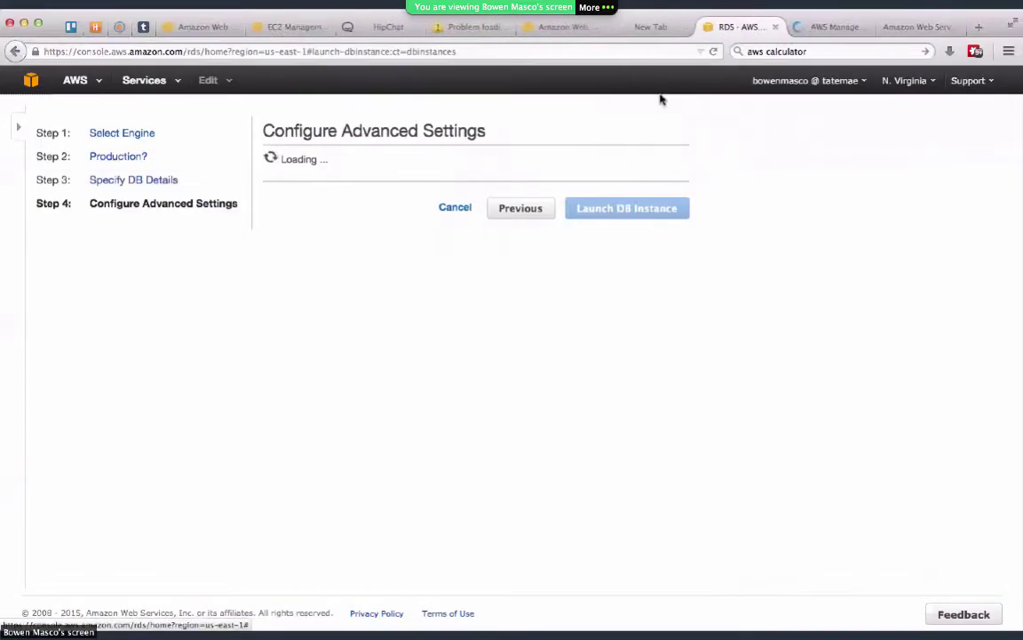
click(791, 30)
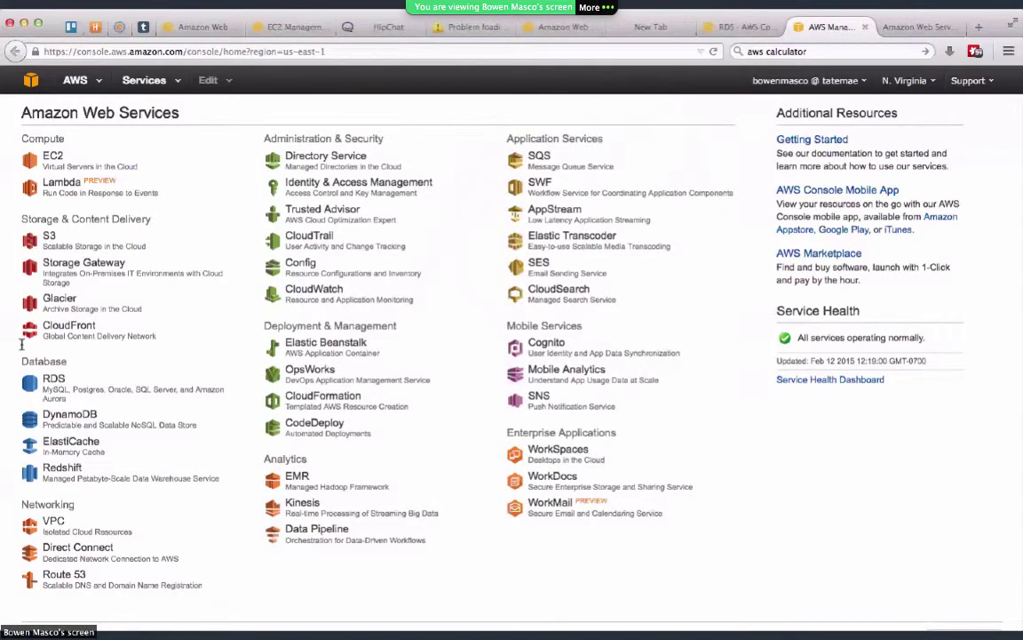
click(53, 379)
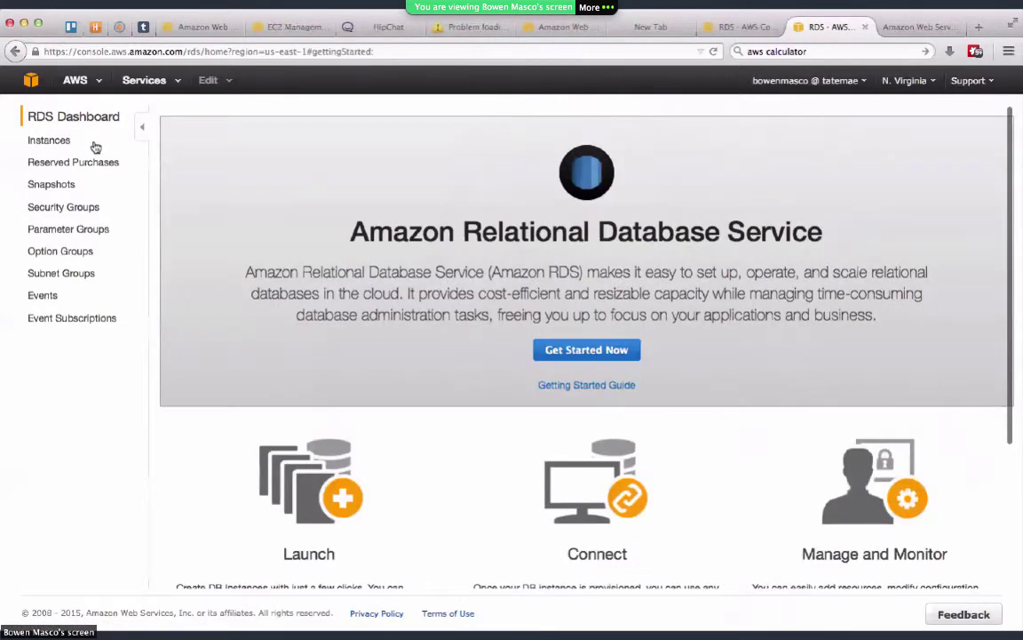
click(95, 144)
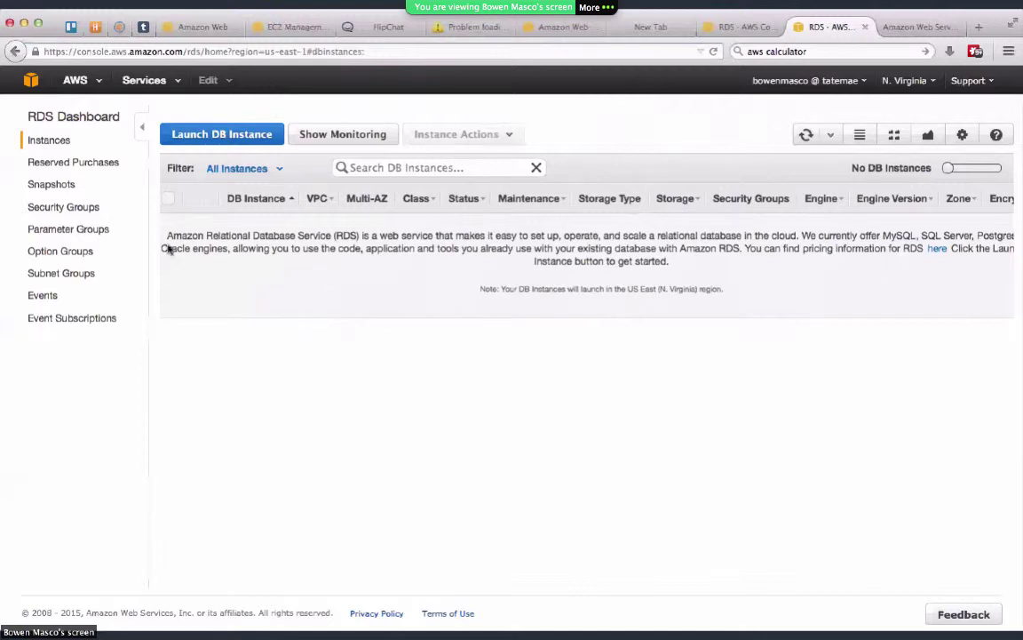
click(743, 30)
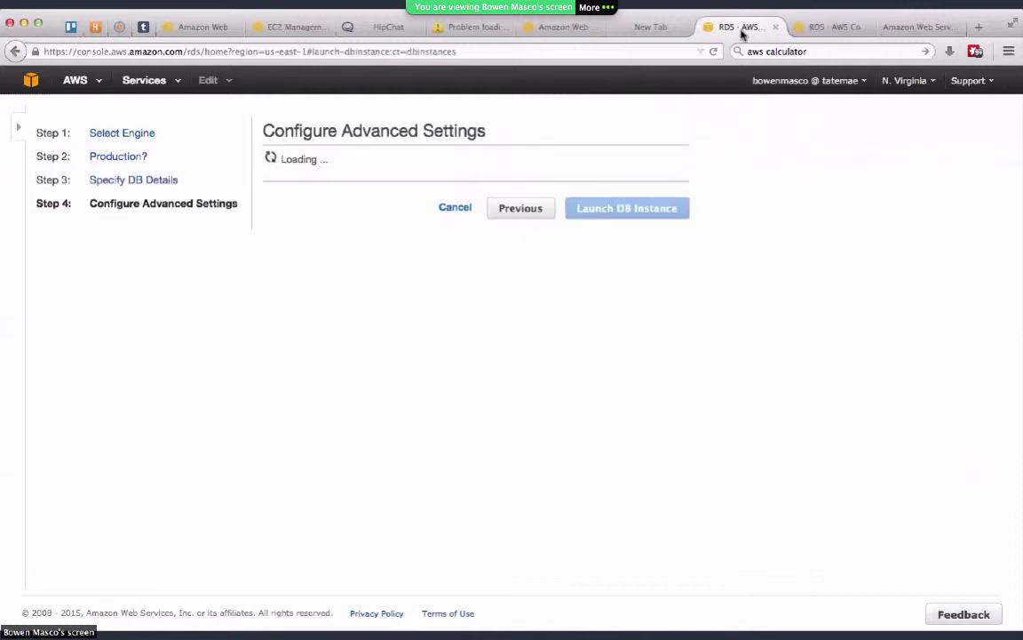
click(813, 30)
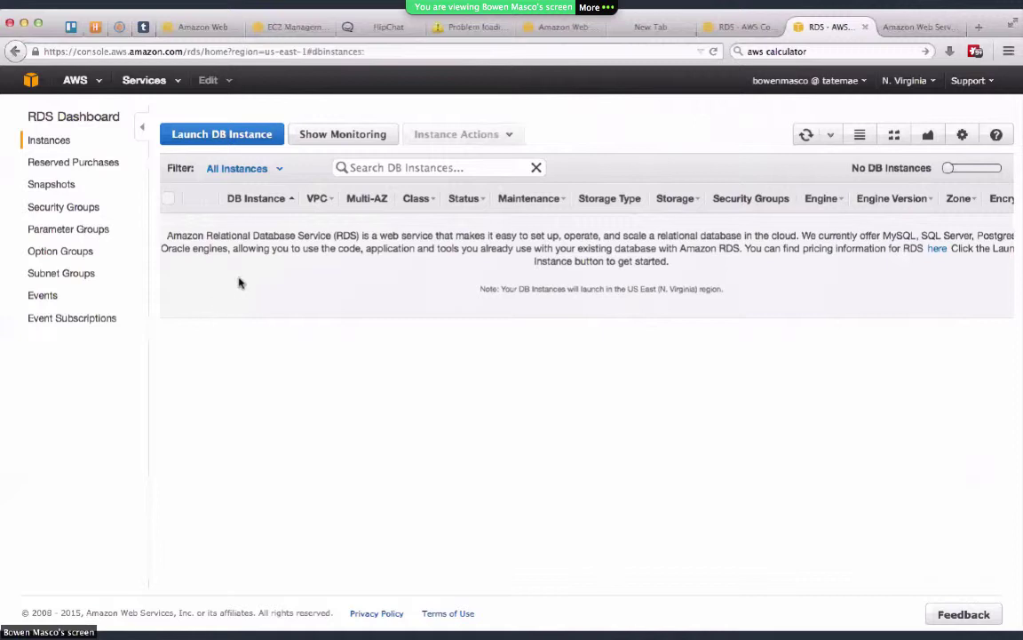
click(731, 27)
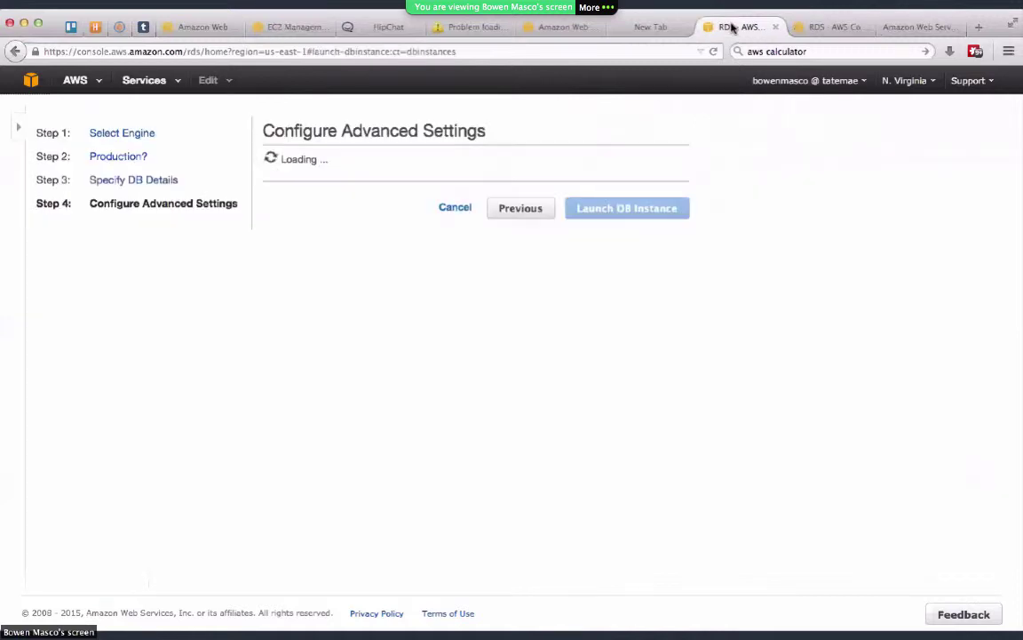
click(827, 26)
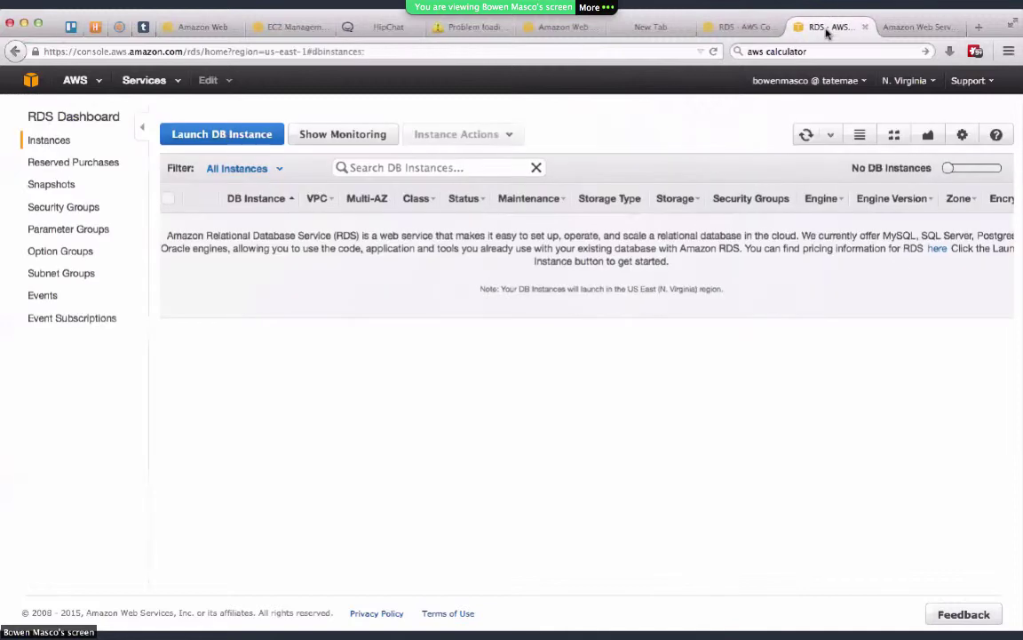